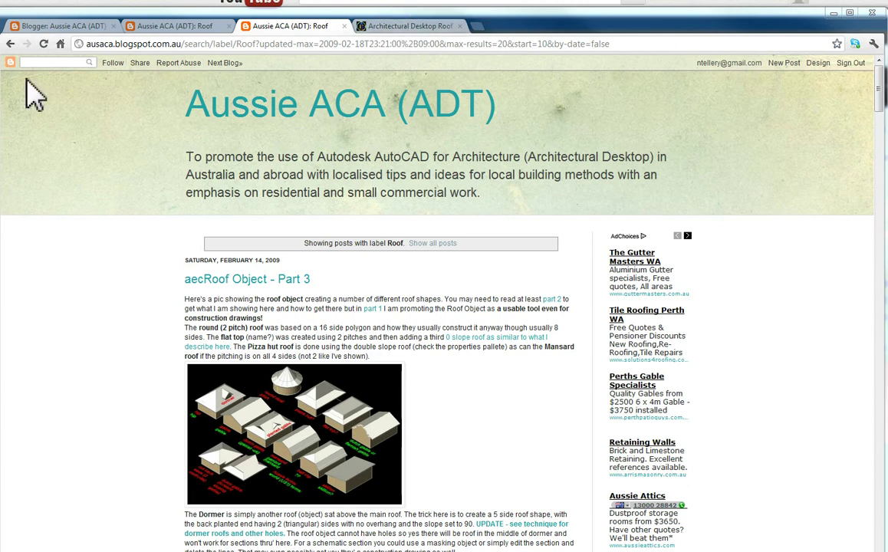
Open the ARCHIdigm article on complicated roof designs and view its massing and grouping illustrations
{"action": "left_click", "coordinate": [408, 27]}
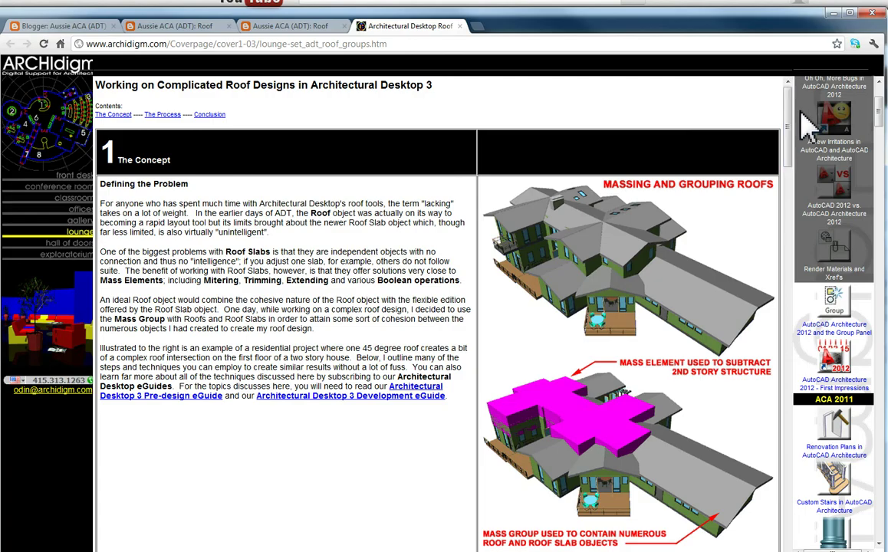
{"action": "mouse_move", "coordinate": [791, 122]}
{"action": "left_mouse_down"}
{"action": "mouse_move", "coordinate": [802, 514]}
{"action": "mouse_move", "coordinate": [817, 218]}
{"action": "mouse_move", "coordinate": [798, 115]}
{"action": "left_mouse_up"}
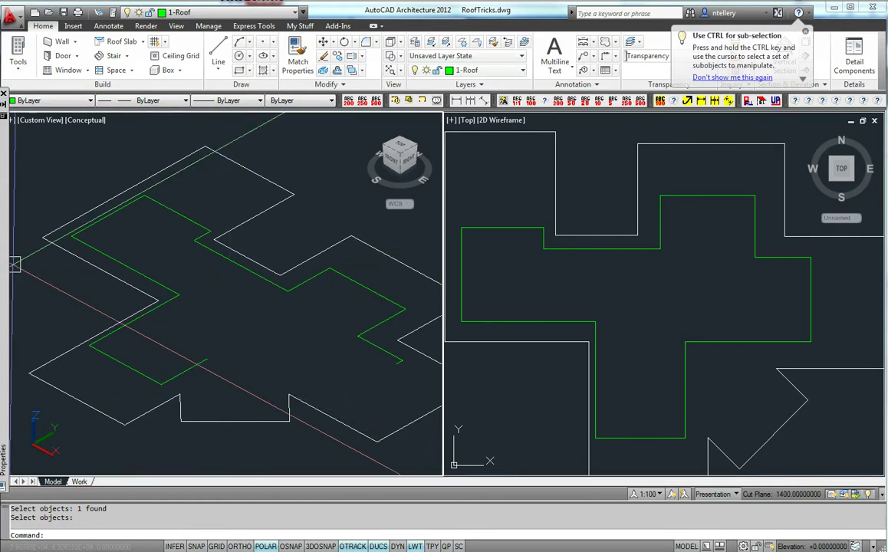
In RoofTricks.dwg in AutoCAD Architecture, generate a roof from the white outer outline with the Roof tool, keeping the layout geometry
{"action": "left_click_drag", "start_coordinate": [13, 264], "coordinate": [308, 279]}
{"action": "left_click", "coordinate": [655, 296]}
{"action": "scroll", "coordinate": [655, 295], "scroll_direction": "down", "scroll_amount": 2}
{"action": "scroll", "coordinate": [707, 297], "scroll_direction": "up", "scroll_amount": 3}
{"action": "middle_click_drag", "start_coordinate": [637, 293], "coordinate": [654, 271]}
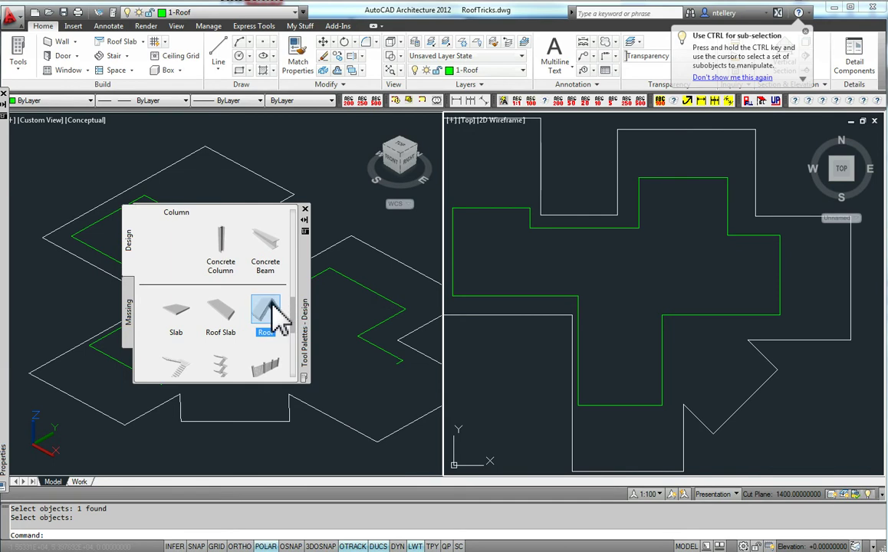
{"action": "left_click_drag", "start_coordinate": [302, 292], "coordinate": [352, 242]}
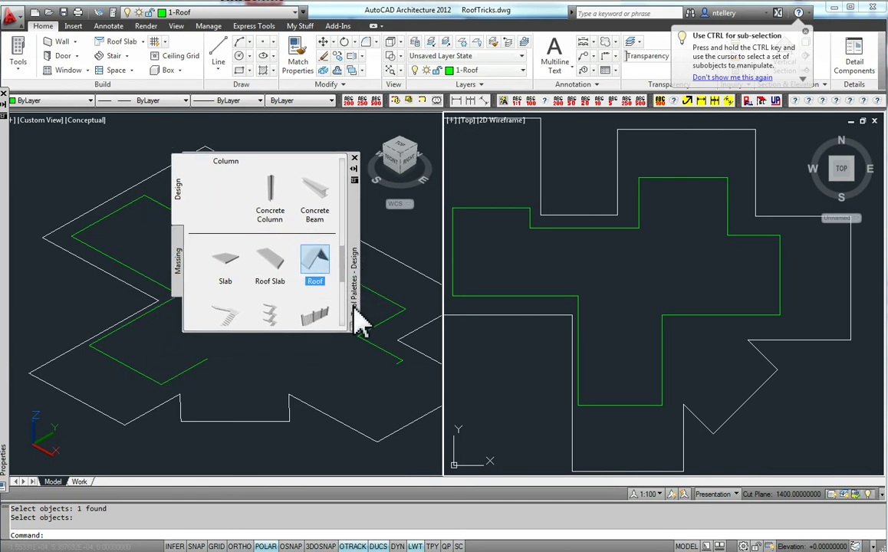
{"action": "right_click", "coordinate": [321, 264]}
{"action": "mouse_move", "coordinate": [454, 270]}
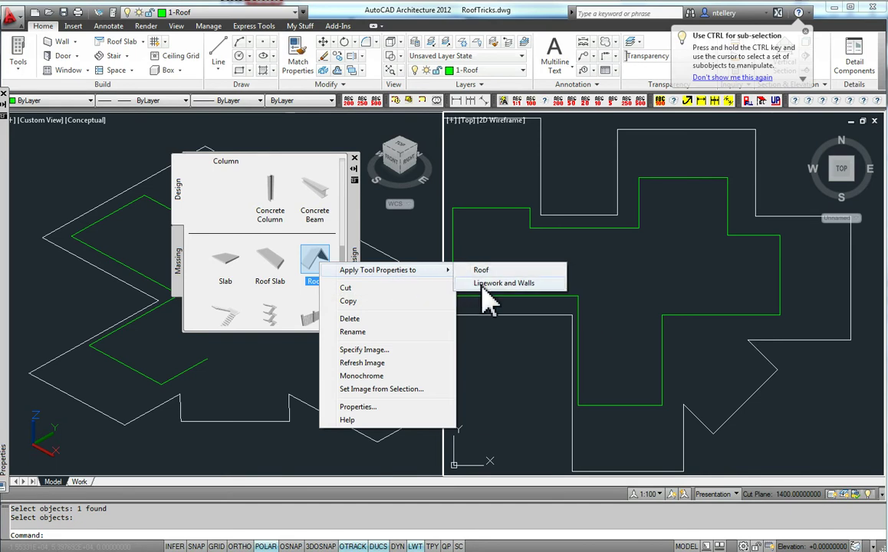
{"action": "left_click", "coordinate": [479, 283]}
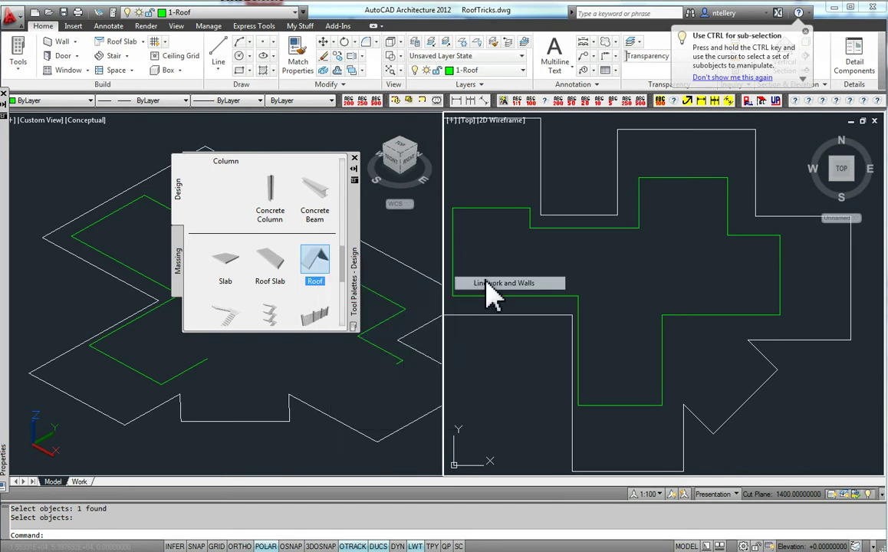
{"action": "key", "text": "Return"}
{"action": "key", "text": "Return"}
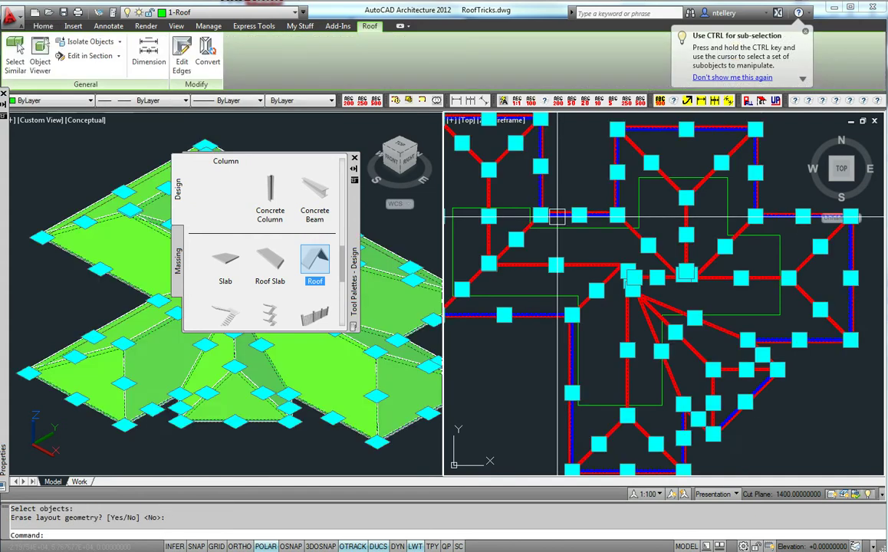
Move the tool palette clear of the 3D view and inspect the new roof there
{"action": "left_click_drag", "start_coordinate": [355, 230], "coordinate": [705, 388]}
{"action": "key", "text": "Escape"}
{"action": "middle_click_drag", "start_coordinate": [375, 327], "coordinate": [322, 313]}
{"action": "left_click", "coordinate": [183, 292]}
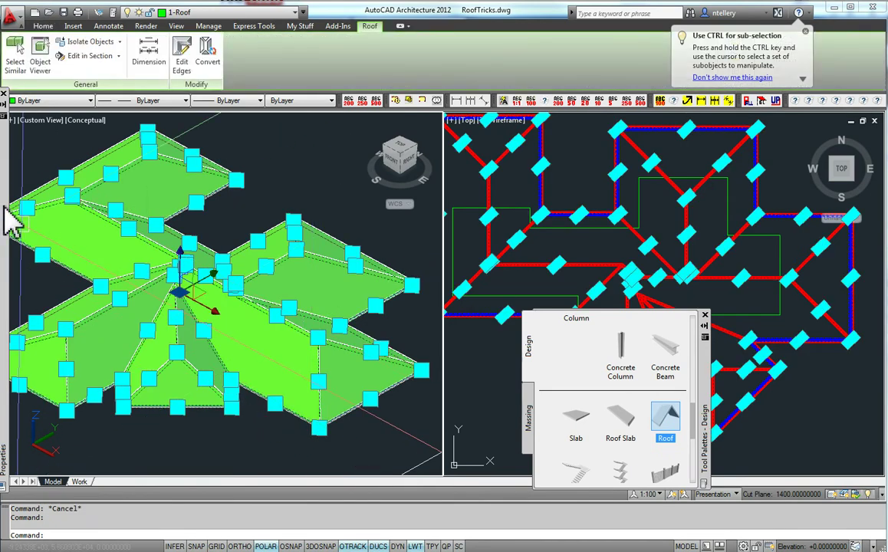
{"action": "mouse_move", "coordinate": [5, 223]}
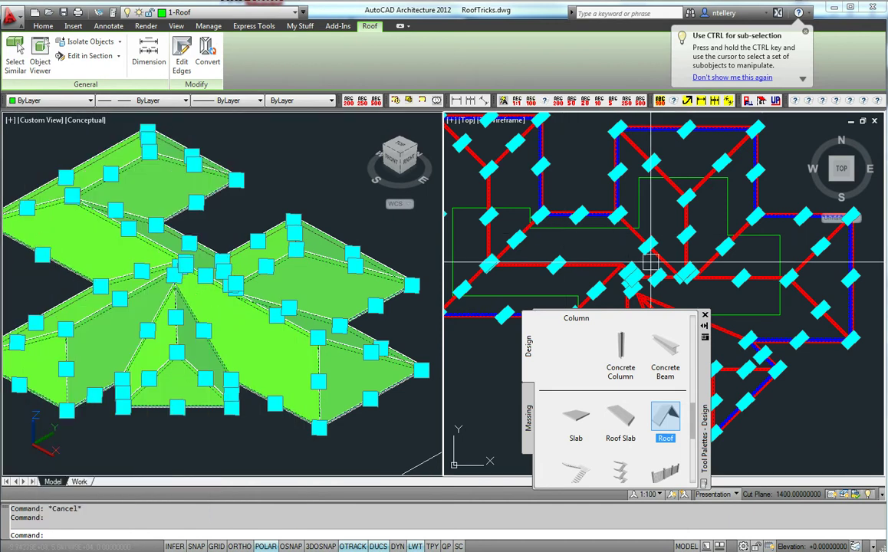
{"action": "key", "text": "Escape"}
Convert the closed green polyline inside the roof to a mass element 8000 high, keeping the linework
{"action": "left_click", "coordinate": [588, 232]}
{"action": "middle_click_drag", "start_coordinate": [621, 254], "coordinate": [646, 220]}
{"action": "right_click", "coordinate": [642, 217]}
{"action": "mouse_move", "coordinate": [694, 329]}
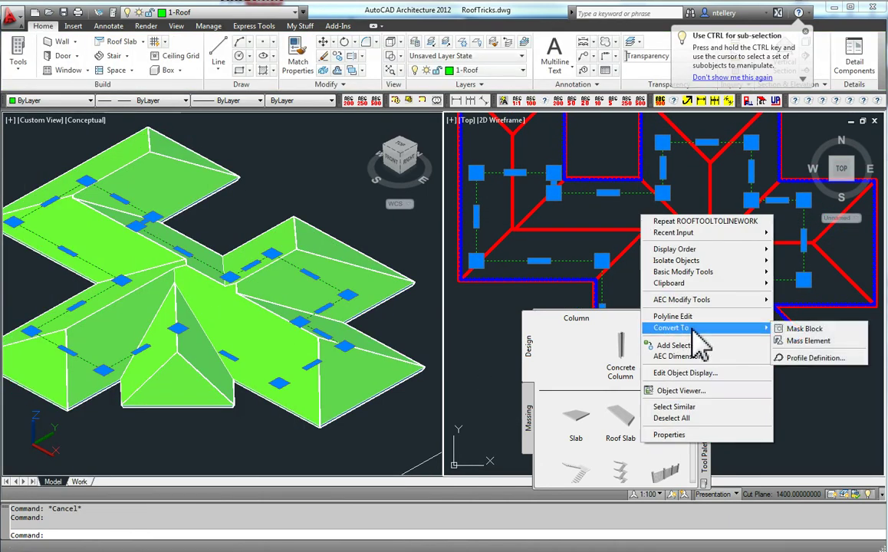
{"action": "left_click", "coordinate": [802, 341]}
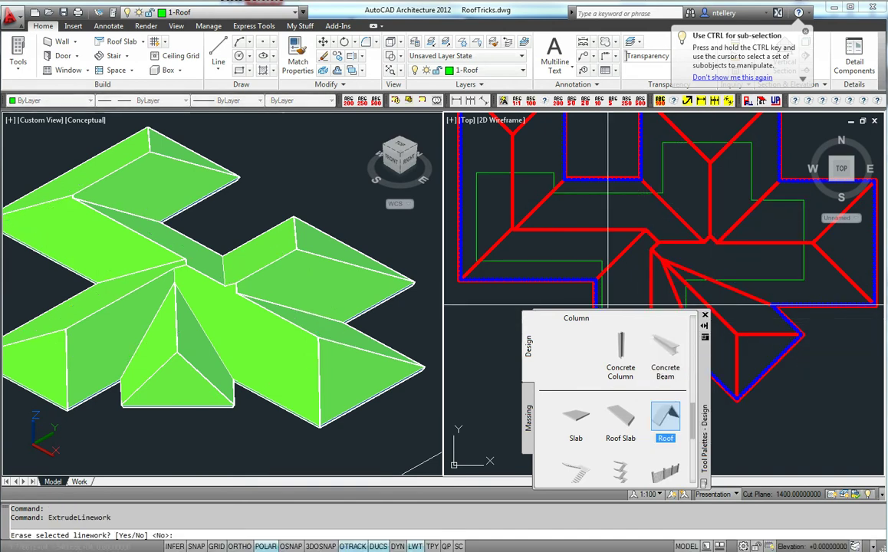
{"action": "key", "text": "Return"}
{"action": "key", "text": "Return"}
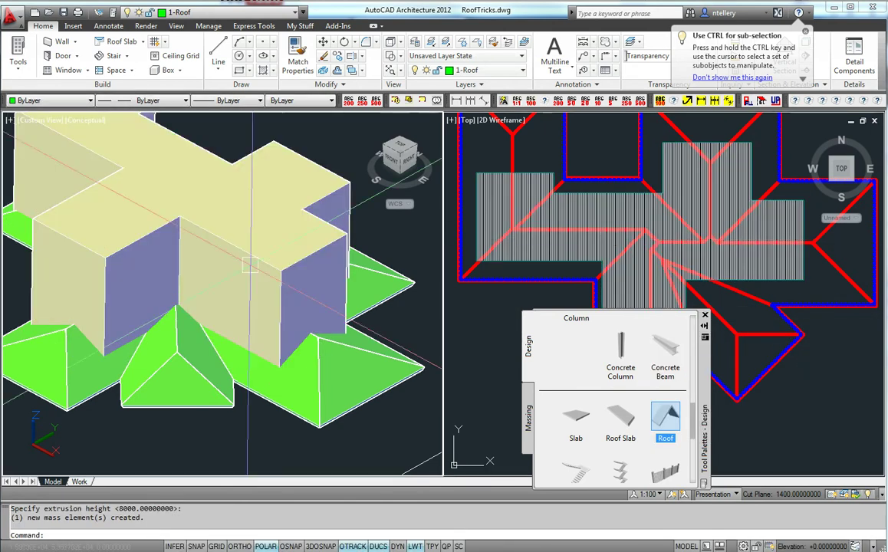
{"action": "scroll", "coordinate": [320, 408], "scroll_direction": "down", "scroll_amount": 5}
{"action": "scroll", "coordinate": [320, 408], "scroll_direction": "up", "scroll_amount": 3}
{"action": "left_click", "coordinate": [357, 448]}
{"action": "left_click", "coordinate": [205, 291]}
{"action": "right_click", "coordinate": [204, 293]}
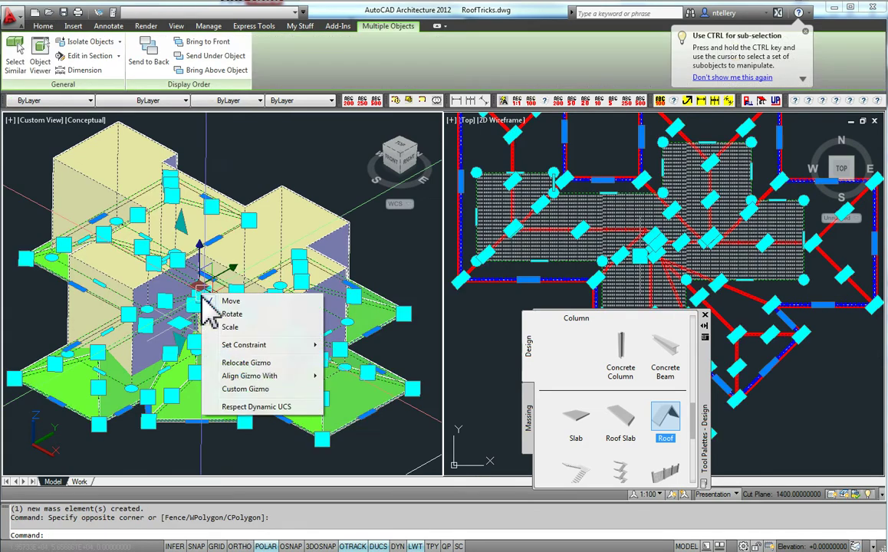
{"action": "key", "text": "Escape"}
{"action": "key", "text": "Escape"}
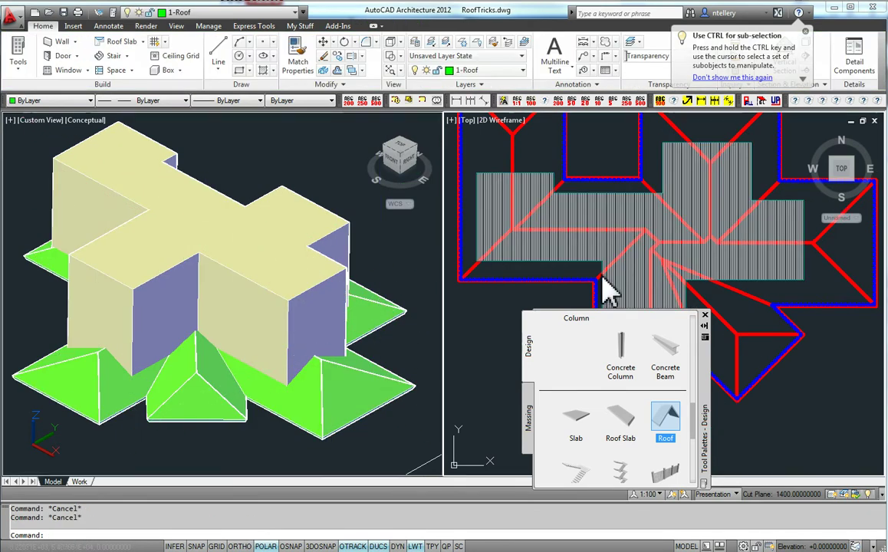
Generate a roof from the outline with two rounded corners using the Roof tool, keeping the layout geometry
{"action": "scroll", "coordinate": [697, 286], "scroll_direction": "down", "scroll_amount": 5}
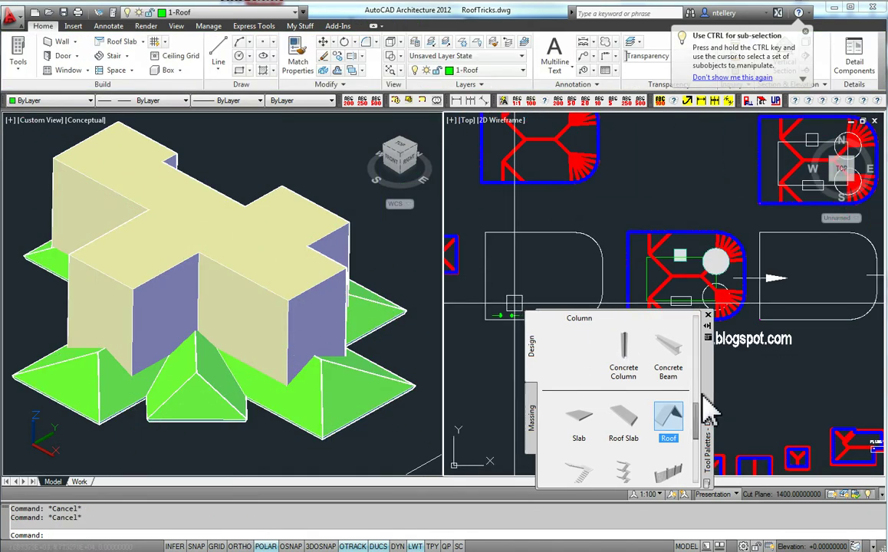
{"action": "left_click_drag", "start_coordinate": [700, 409], "coordinate": [410, 303]}
{"action": "left_click", "coordinate": [485, 288]}
{"action": "scroll", "coordinate": [456, 263], "scroll_direction": "up", "scroll_amount": 6}
{"action": "middle_click_drag", "start_coordinate": [586, 294], "coordinate": [507, 285]}
{"action": "key", "text": "Escape"}
{"action": "right_click", "coordinate": [385, 321]}
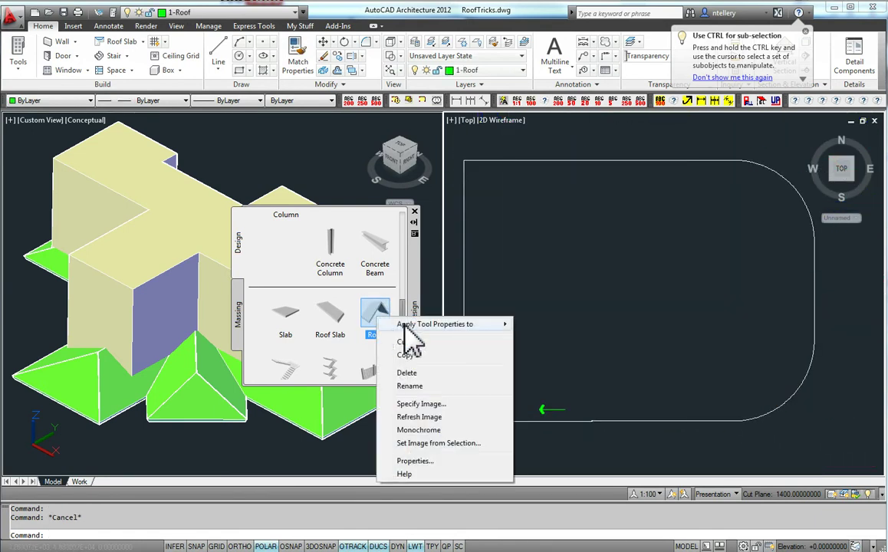
{"action": "mouse_move", "coordinate": [483, 323]}
{"action": "left_click", "coordinate": [549, 337]}
{"action": "left_click", "coordinate": [519, 160]}
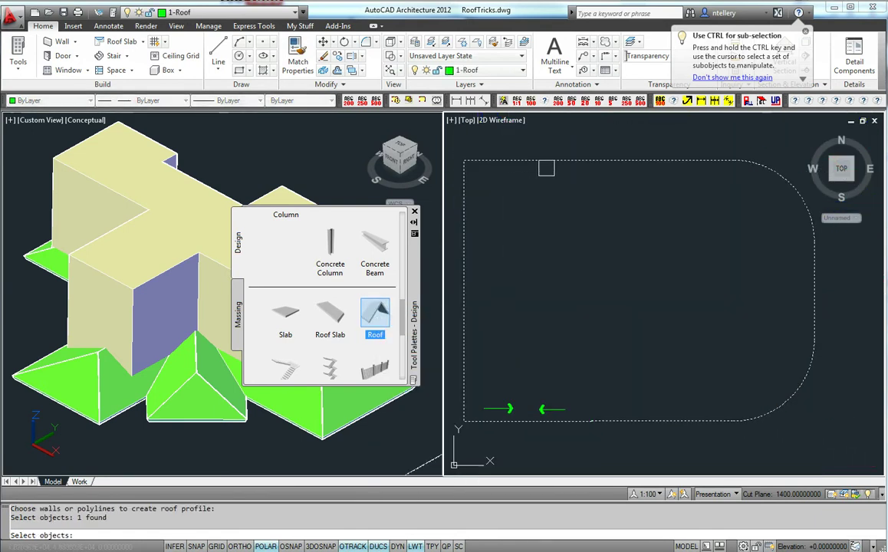
{"action": "key", "text": "Return"}
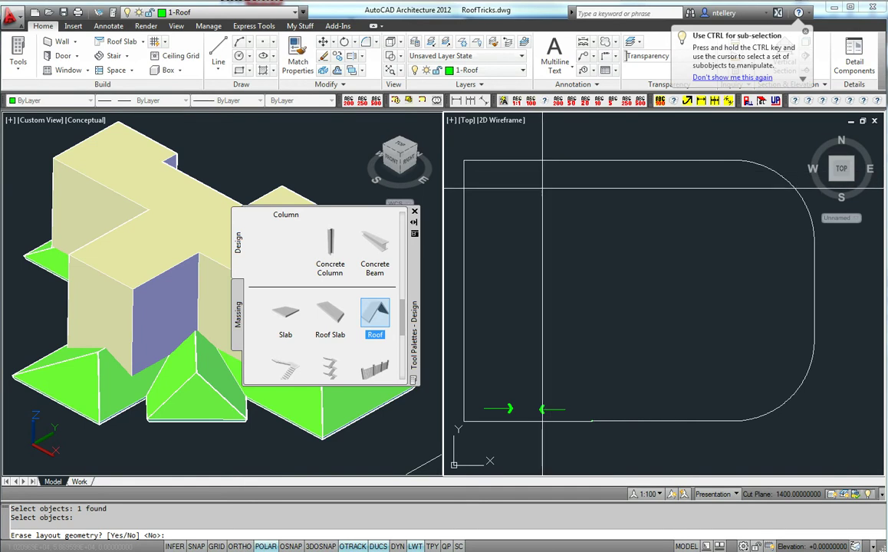
{"action": "key", "text": "Return"}
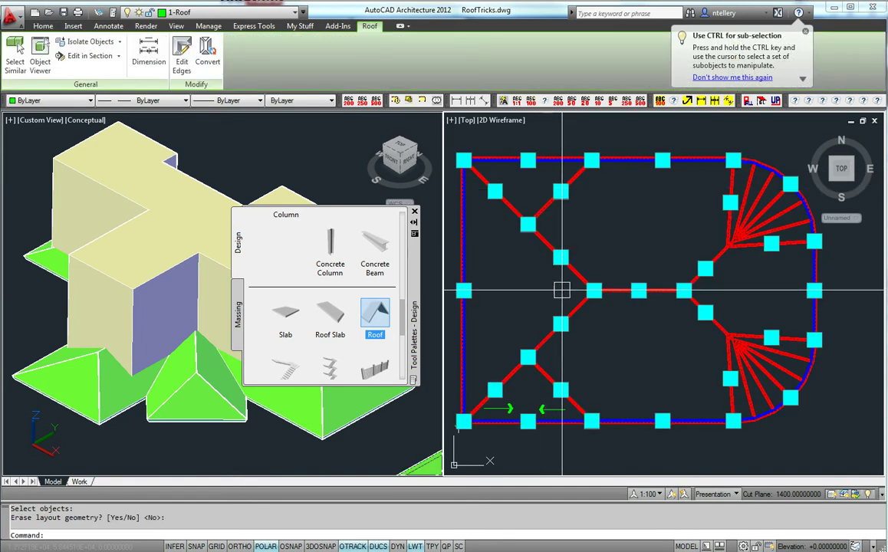
Stretch the lower hip peak near the green arrows straight out past the rounded roof's lower edge to form a gable
{"action": "middle_click_drag", "start_coordinate": [567, 315], "coordinate": [580, 305]}
{"action": "scroll", "coordinate": [555, 366], "scroll_direction": "up", "scroll_amount": 3}
{"action": "key", "text": "Escape"}
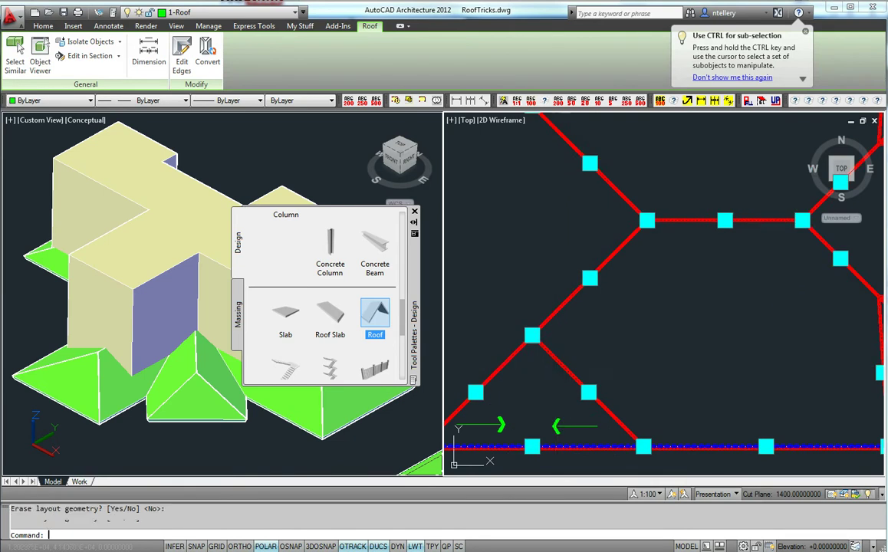
{"action": "middle_click_drag", "start_coordinate": [558, 357], "coordinate": [575, 324]}
{"action": "left_click", "coordinate": [538, 307]}
{"action": "scroll", "coordinate": [540, 310], "scroll_direction": "up", "scroll_amount": 6}
{"action": "scroll", "coordinate": [533, 298], "scroll_direction": "up", "scroll_amount": 5}
{"action": "middle_click_drag", "start_coordinate": [661, 239], "coordinate": [626, 279]}
{"action": "scroll", "coordinate": [627, 279], "scroll_direction": "up", "scroll_amount": 3}
{"action": "left_click", "coordinate": [609, 303]}
{"action": "scroll", "coordinate": [579, 229], "scroll_direction": "down", "scroll_amount": 6}
{"action": "scroll", "coordinate": [582, 231], "scroll_direction": "down", "scroll_amount": 7}
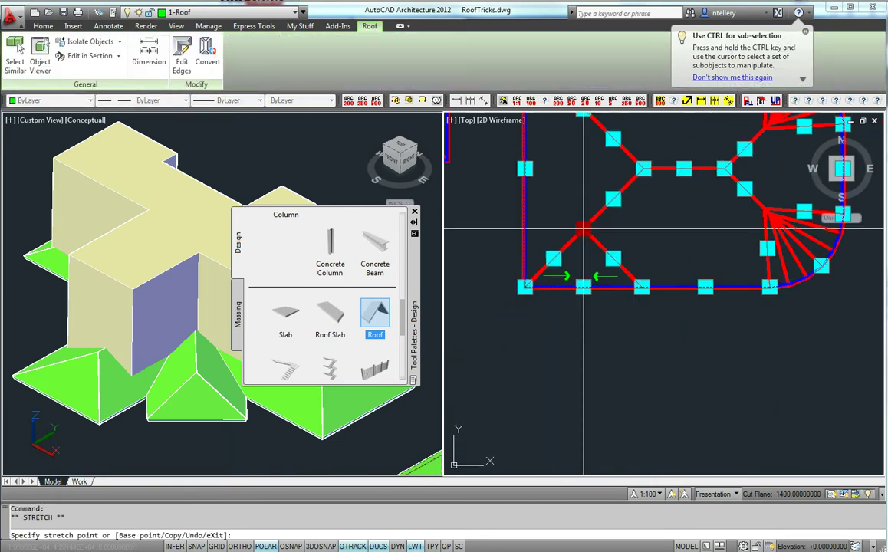
{"action": "left_click", "coordinate": [584, 323]}
{"action": "scroll", "coordinate": [613, 246], "scroll_direction": "up", "scroll_amount": 3}
{"action": "scroll", "coordinate": [588, 224], "scroll_direction": "up", "scroll_amount": 3}
{"action": "key", "text": "Escape"}
{"action": "scroll", "coordinate": [595, 353], "scroll_direction": "down", "scroll_amount": 4}
{"action": "middle_click_drag", "start_coordinate": [609, 354], "coordinate": [607, 391]}
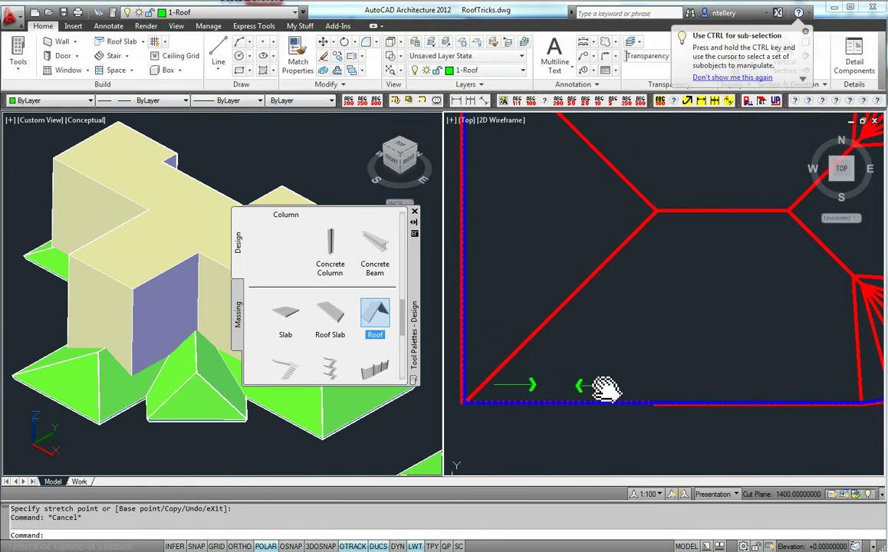
Inspect the stretched end of the rounded roof up close and set the roof's edge cut to Plumb
{"action": "left_click", "coordinate": [673, 402]}
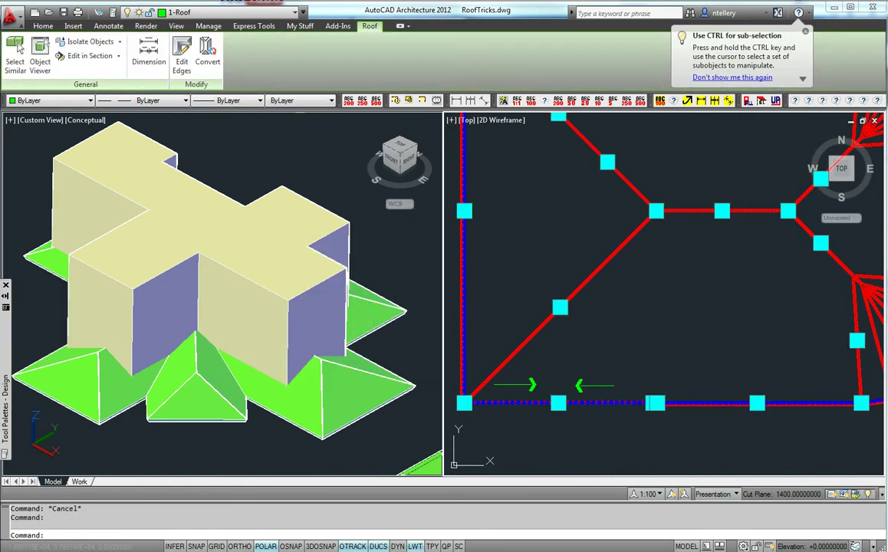
{"action": "scroll", "coordinate": [89, 169], "scroll_direction": "up", "scroll_amount": 5}
{"action": "middle_click_drag", "start_coordinate": [89, 169], "coordinate": [284, 257]}
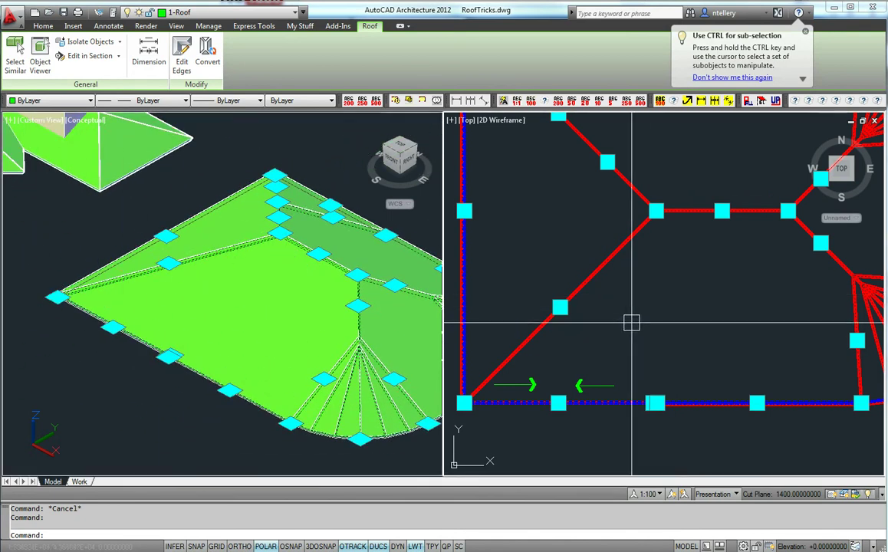
{"action": "left_click_drag", "start_coordinate": [34, 303], "coordinate": [428, 303]}
{"action": "left_click", "coordinate": [389, 228]}
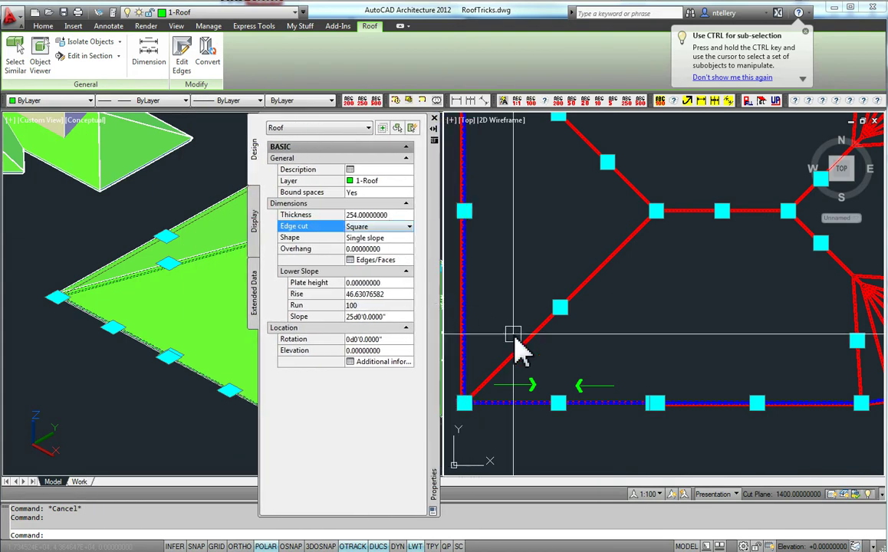
{"action": "scroll", "coordinate": [631, 400], "scroll_direction": "up", "scroll_amount": 5}
{"action": "scroll", "coordinate": [637, 400], "scroll_direction": "up", "scroll_amount": 6}
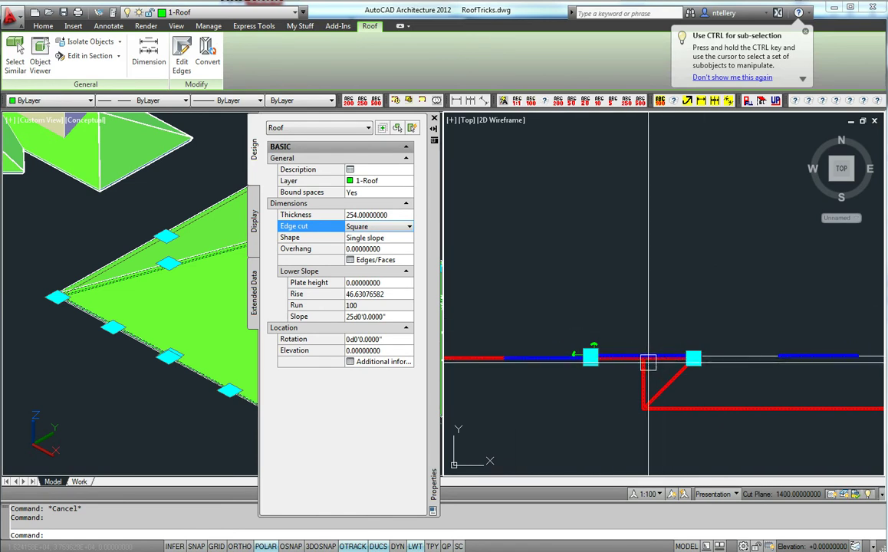
{"action": "scroll", "coordinate": [648, 362], "scroll_direction": "down", "scroll_amount": 2}
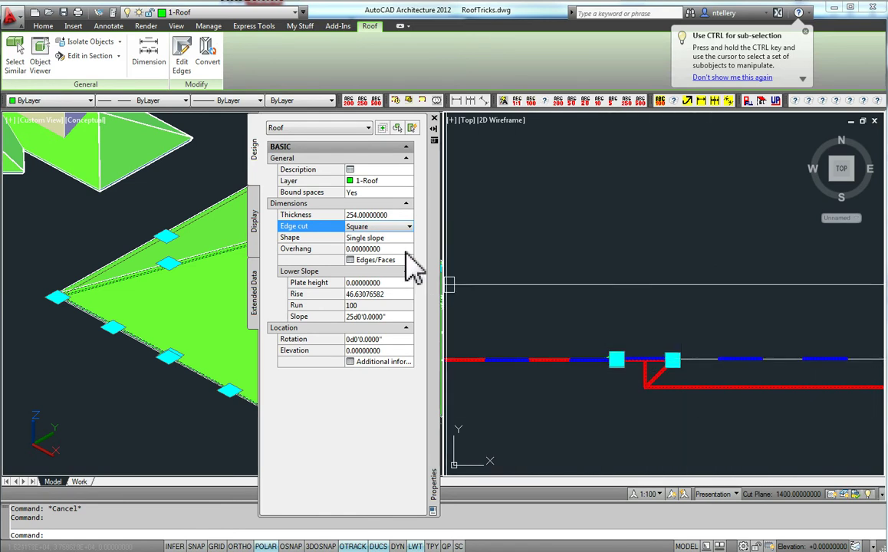
{"action": "left_click", "coordinate": [367, 247]}
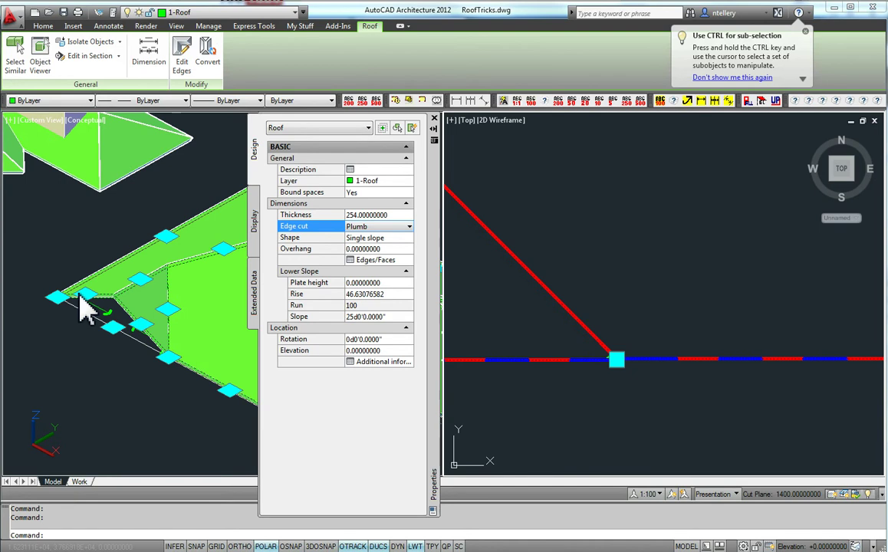
{"action": "left_click", "coordinate": [674, 379]}
{"action": "key", "text": "Escape"}
{"action": "key", "text": "Escape"}
{"action": "key", "text": "Escape"}
Edit the edge and face settings of the short upper edge opposite the green arrows to make that side of the rounded roof a gable
{"action": "scroll", "coordinate": [681, 414], "scroll_direction": "down", "scroll_amount": 5}
{"action": "scroll", "coordinate": [674, 407], "scroll_direction": "down", "scroll_amount": 5}
{"action": "middle_click_drag", "start_coordinate": [672, 336], "coordinate": [671, 373]}
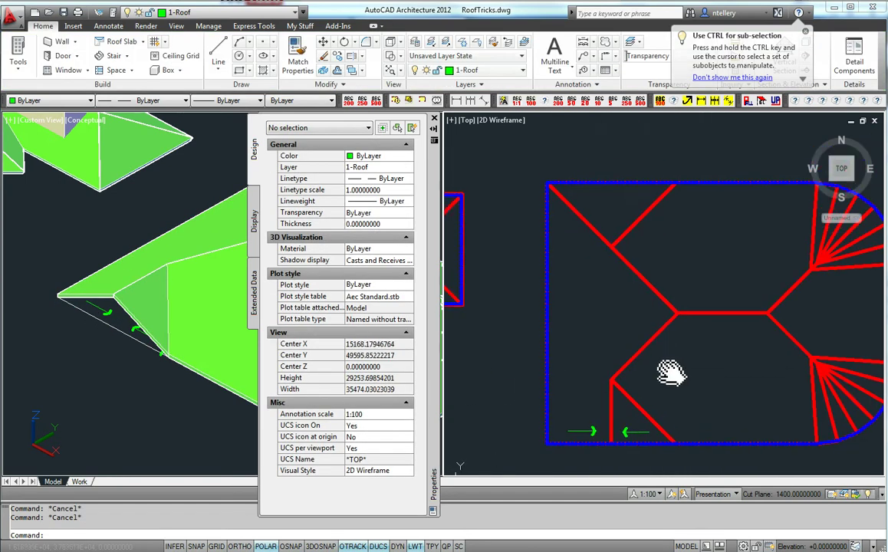
{"action": "left_click", "coordinate": [644, 282]}
{"action": "right_click", "coordinate": [616, 199]}
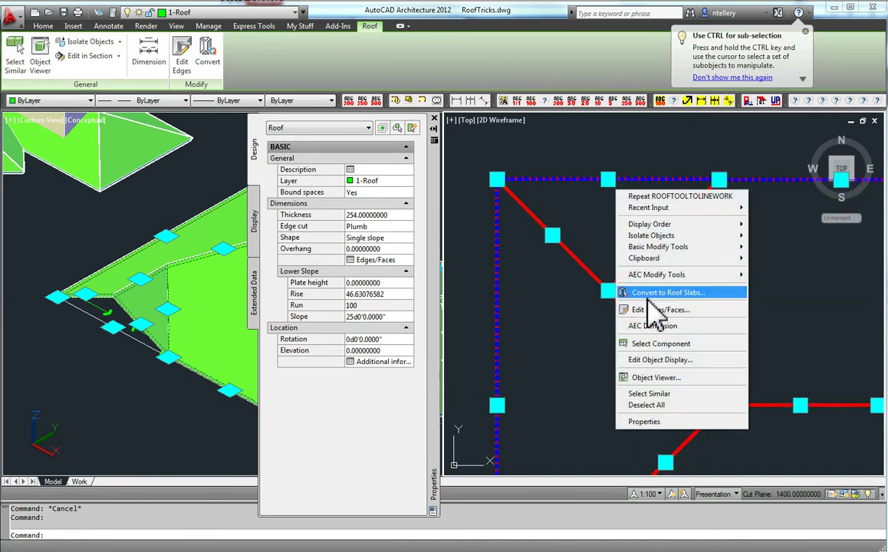
{"action": "left_click", "coordinate": [637, 312]}
{"action": "scroll", "coordinate": [595, 178], "scroll_direction": "up", "scroll_amount": 2}
{"action": "left_click", "coordinate": [607, 179]}
{"action": "key", "text": "Return"}
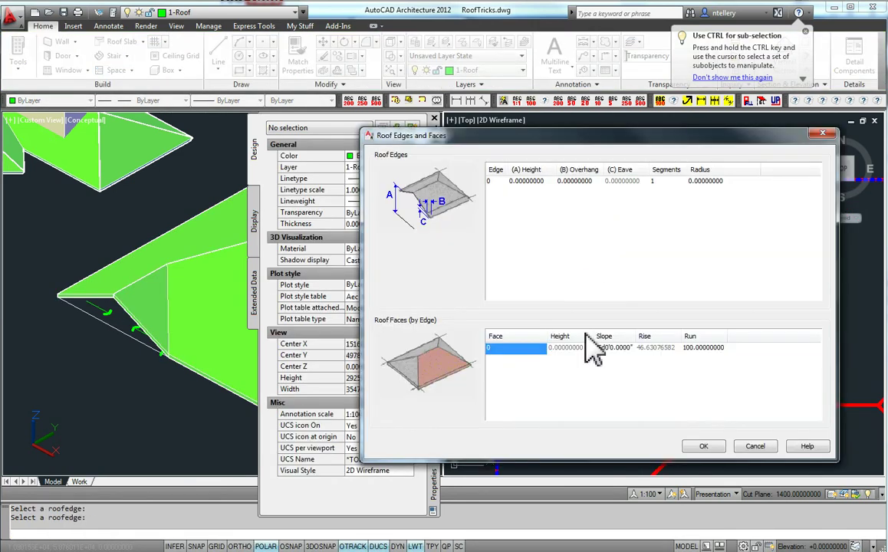
{"action": "left_click", "coordinate": [704, 447]}
{"action": "middle_click_drag", "start_coordinate": [713, 230], "coordinate": [684, 241]}
{"action": "scroll", "coordinate": [684, 241], "scroll_direction": "down", "scroll_amount": 3}
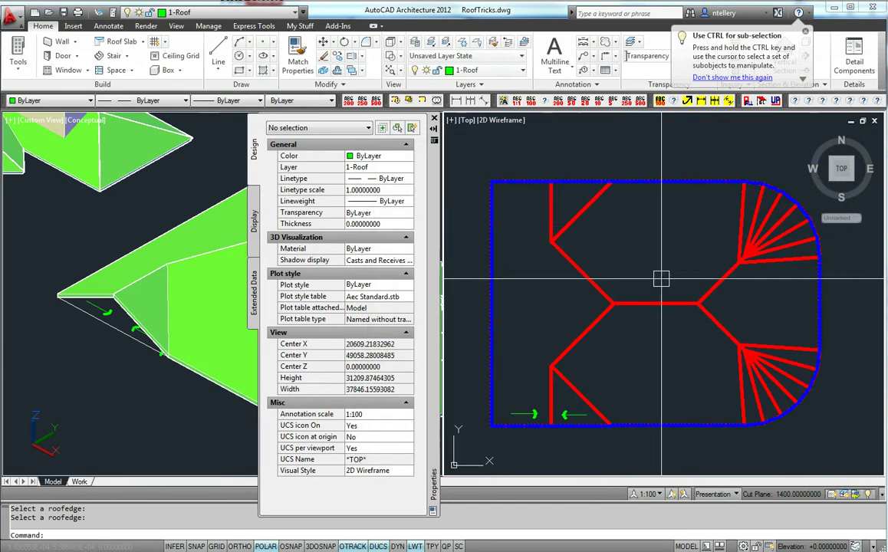
{"action": "left_click", "coordinate": [635, 305]}
{"action": "key", "text": "Escape"}
Close the Properties palette and examine the neighbouring roof example with its box and cylinder masses in the 3D and plan views
{"action": "scroll", "coordinate": [653, 305], "scroll_direction": "down", "scroll_amount": 3}
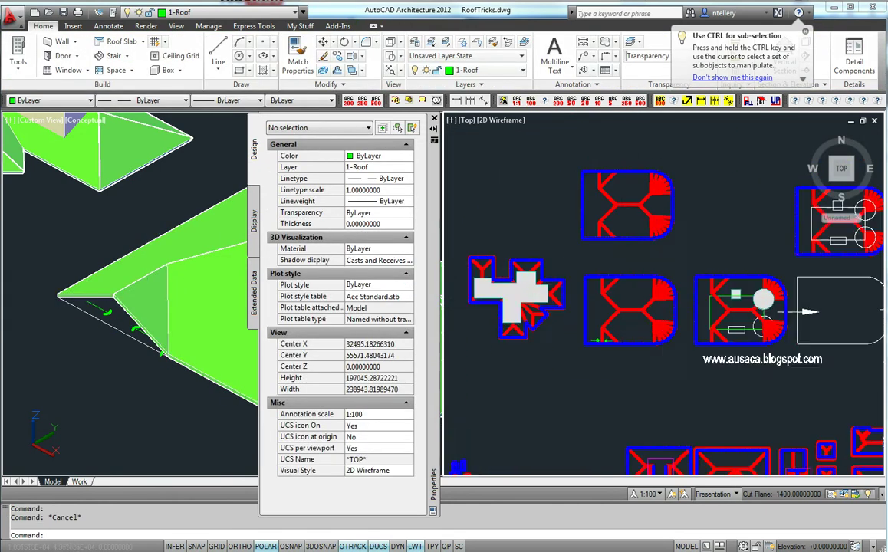
{"action": "left_click", "coordinate": [434, 118]}
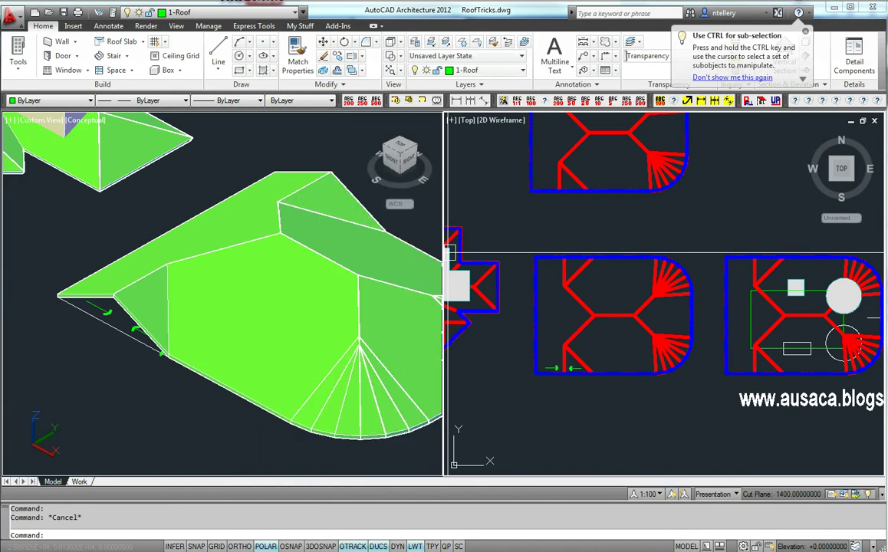
{"action": "left_click", "coordinate": [559, 274]}
{"action": "left_click", "coordinate": [384, 326]}
{"action": "middle_click_drag", "start_coordinate": [395, 320], "coordinate": [46, 215]}
{"action": "middle_click_drag", "start_coordinate": [333, 316], "coordinate": [245, 232]}
{"action": "left_click", "coordinate": [692, 315]}
{"action": "middle_click_drag", "start_coordinate": [825, 333], "coordinate": [660, 321]}
{"action": "scroll", "coordinate": [661, 304], "scroll_direction": "up", "scroll_amount": 5}
{"action": "scroll", "coordinate": [674, 301], "scroll_direction": "down", "scroll_amount": 4}
{"action": "scroll", "coordinate": [122, 192], "scroll_direction": "down", "scroll_amount": 5}
{"action": "scroll", "coordinate": [81, 184], "scroll_direction": "up", "scroll_amount": 3}
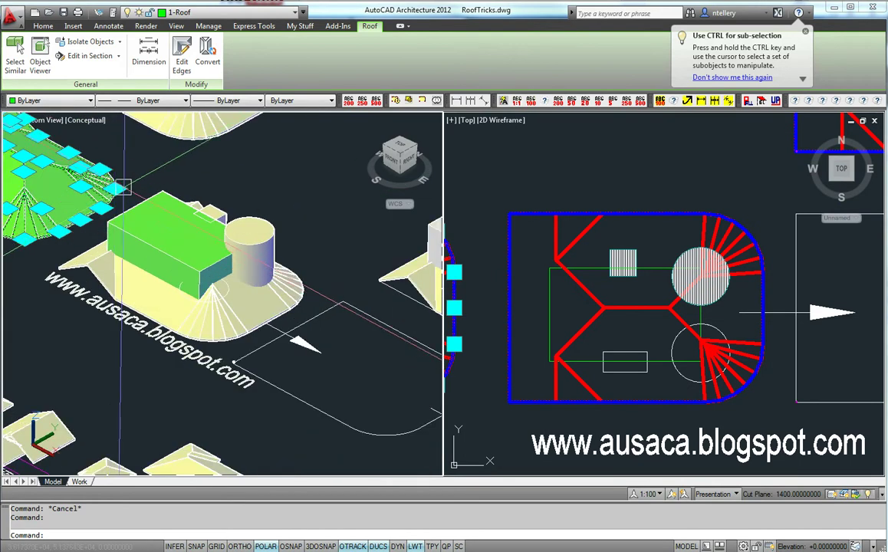
{"action": "right_click", "coordinate": [101, 195]}
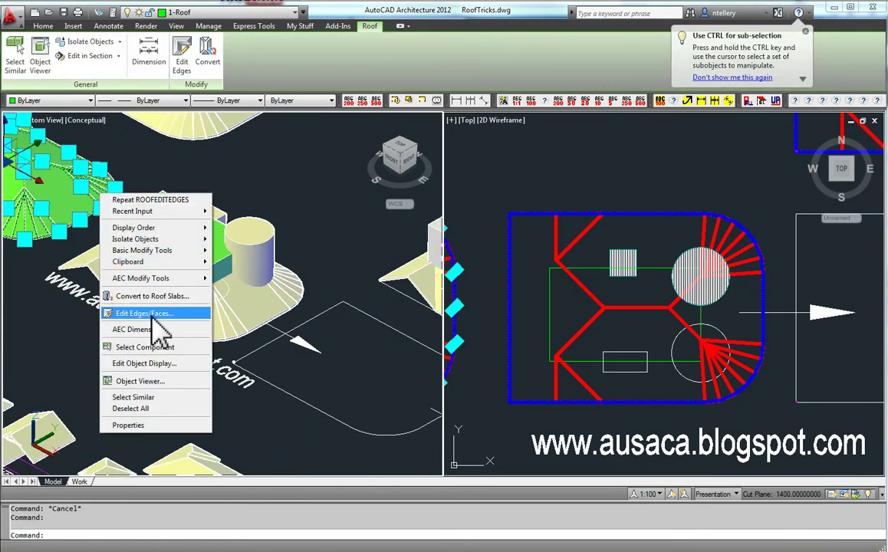
{"action": "key", "text": "Escape"}
{"action": "key", "text": "Escape"}
Inspect the small square block and the upper cylinder already modelled as mass elements on the neighbouring roof example
{"action": "scroll", "coordinate": [205, 250], "scroll_direction": "up", "scroll_amount": 3}
{"action": "middle_click_drag", "start_coordinate": [205, 250], "coordinate": [248, 258]}
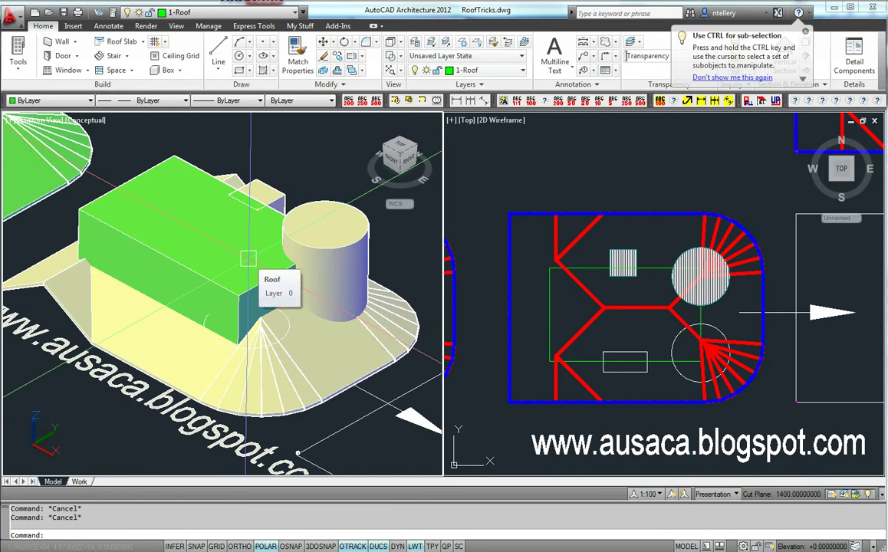
{"action": "middle_click", "coordinate": [272, 243]}
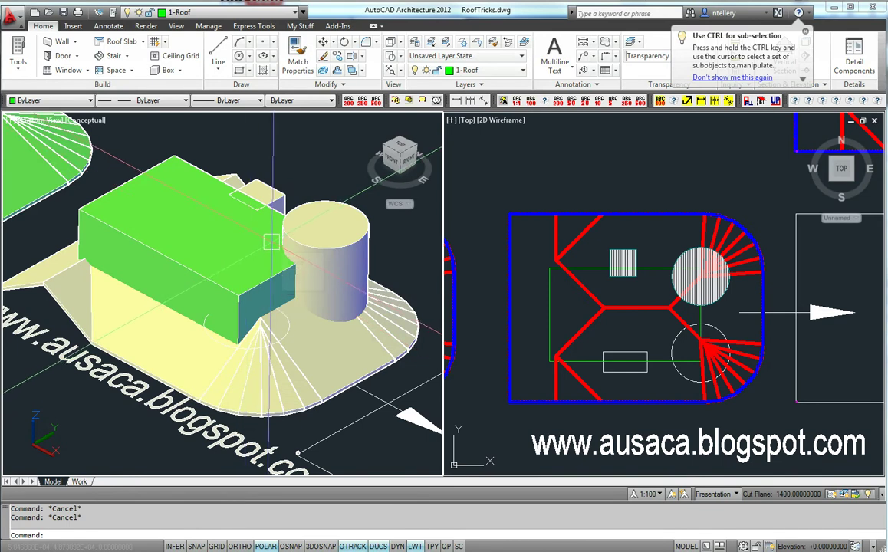
{"action": "scroll", "coordinate": [660, 322], "scroll_direction": "up", "scroll_amount": 2}
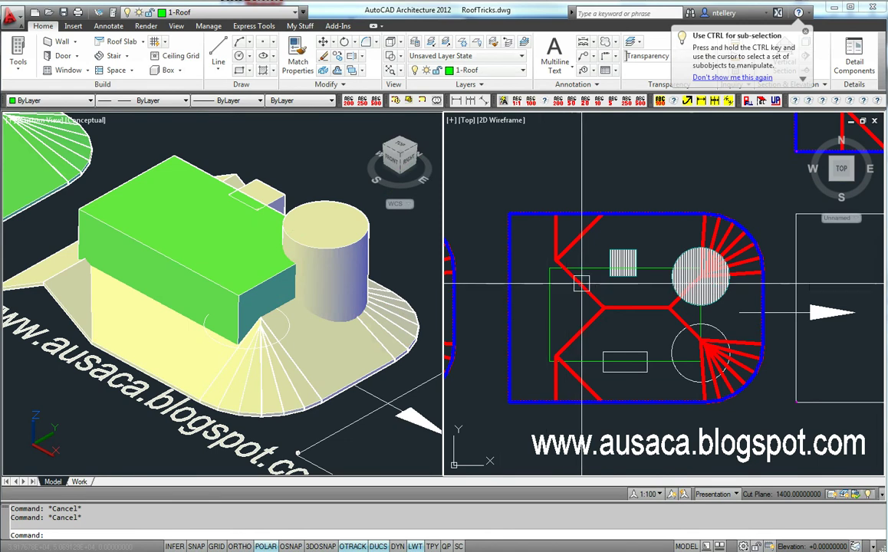
{"action": "middle_click_drag", "start_coordinate": [581, 281], "coordinate": [523, 269]}
{"action": "scroll", "coordinate": [534, 230], "scroll_direction": "up", "scroll_amount": 2}
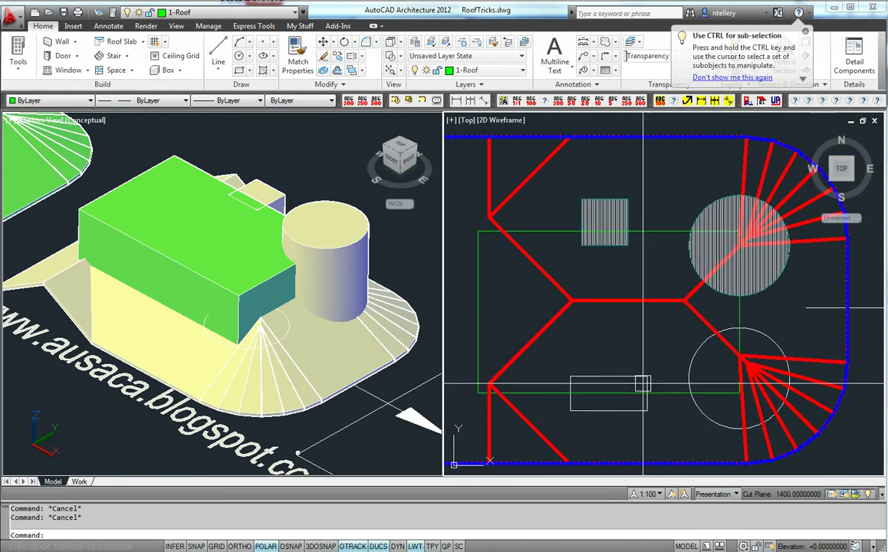
{"action": "middle_click_drag", "start_coordinate": [642, 382], "coordinate": [638, 359]}
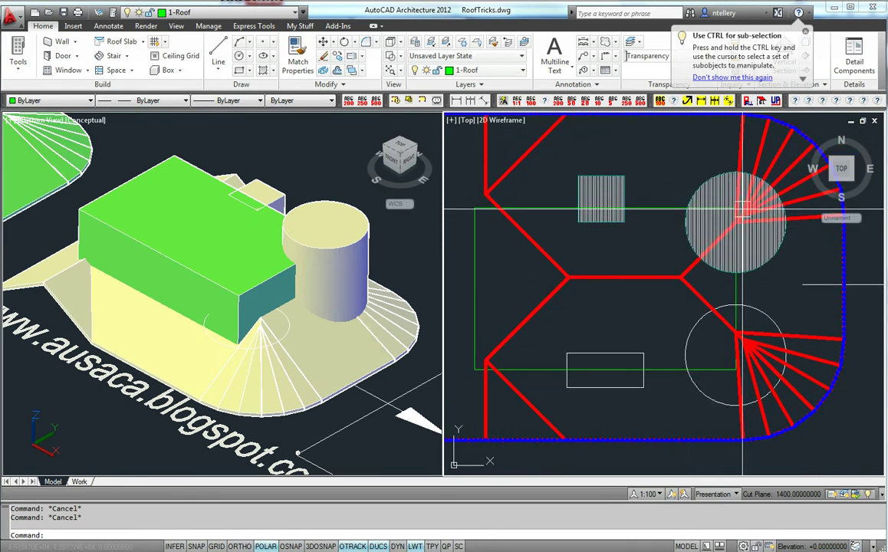
{"action": "left_click", "coordinate": [706, 232]}
{"action": "left_click", "coordinate": [621, 182]}
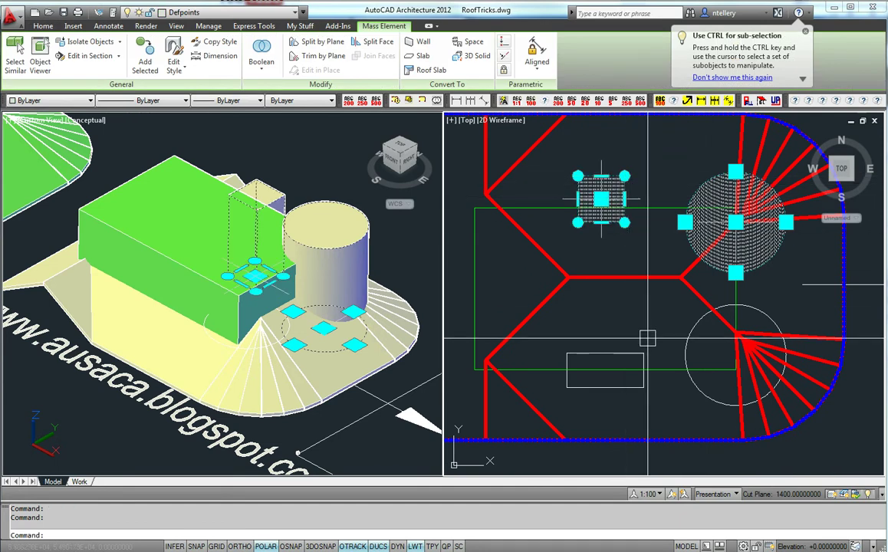
{"action": "key", "text": "Escape"}
Convert the circle over the roof's lower rounded corner to a mass element, erasing the linework and using an 8000 extrusion height
{"action": "left_click", "coordinate": [662, 371]}
{"action": "key", "text": "Escape"}
{"action": "left_click", "coordinate": [686, 346]}
{"action": "right_click", "coordinate": [680, 343]}
{"action": "mouse_move", "coordinate": [733, 444]}
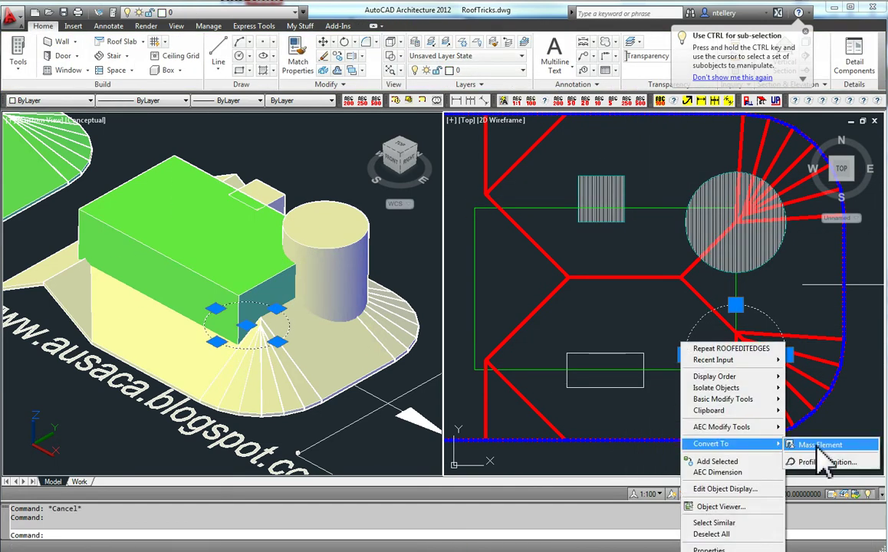
{"action": "left_click", "coordinate": [818, 447]}
{"action": "type", "text": "y"}
{"action": "key", "text": "Return"}
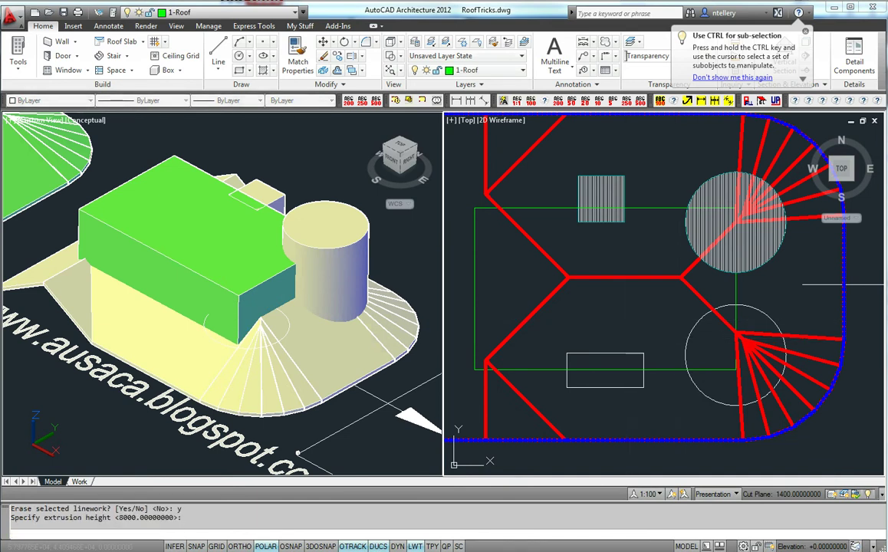
{"action": "key", "text": "Return"}
{"action": "key", "text": "Escape"}
Set the new lower cylinder's elevation to 0 and check it against the properties of the upper cylinder
{"action": "left_click", "coordinate": [725, 385]}
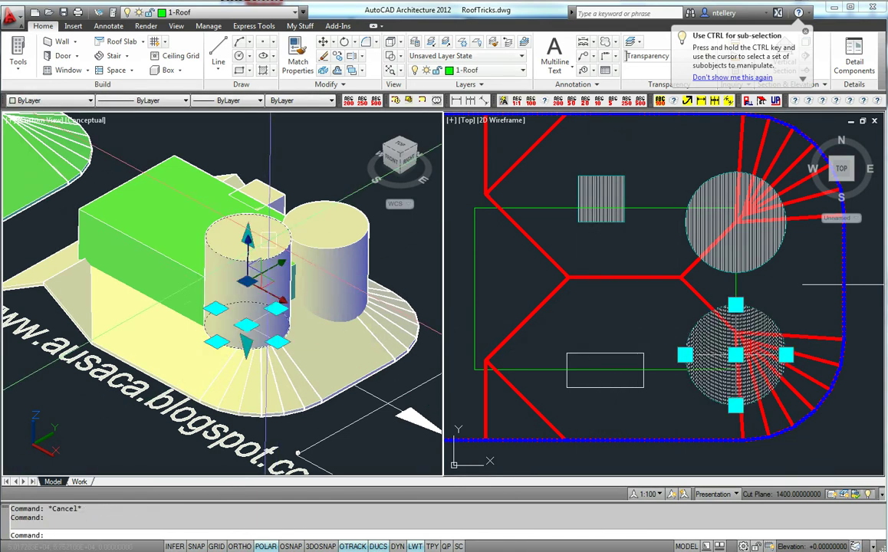
{"action": "key", "text": "ctrl+1"}
{"action": "left_click", "coordinate": [528, 299]}
{"action": "type", "text": "0"}
{"action": "left_click", "coordinate": [526, 309]}
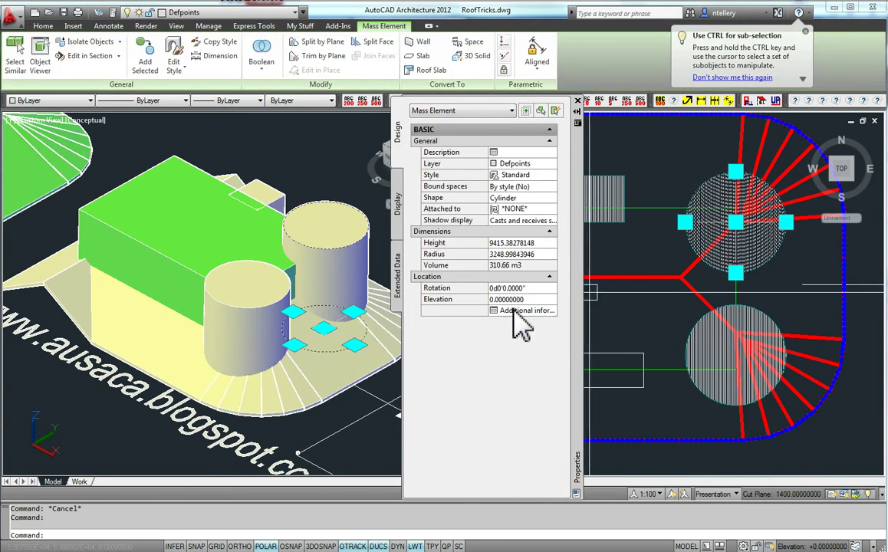
{"action": "key", "text": "Escape"}
Close the Properties palette and extrude the small rectangle beside the lower cylinder upward into a solid box
{"action": "left_click", "coordinate": [638, 341]}
{"action": "left_click", "coordinate": [632, 351]}
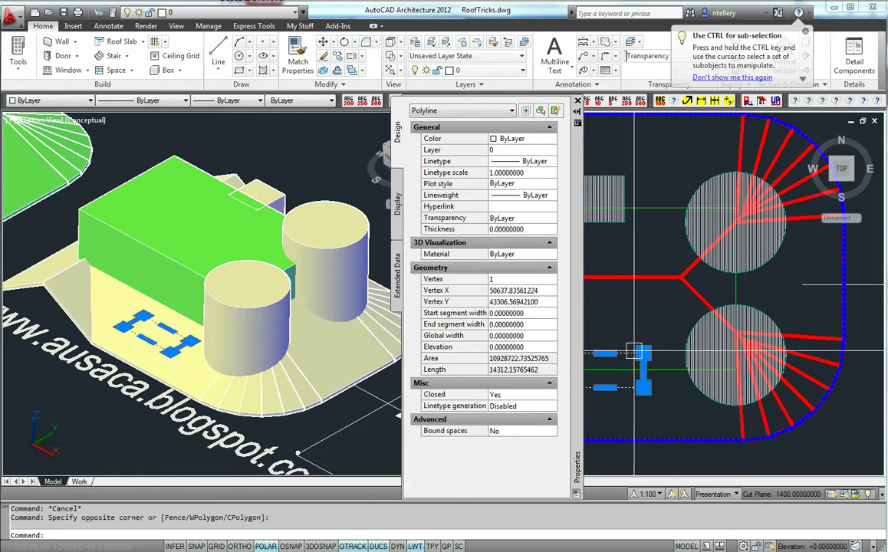
{"action": "right_click", "coordinate": [595, 354]}
{"action": "left_click", "coordinate": [594, 324]}
{"action": "key", "text": "ctrl+1"}
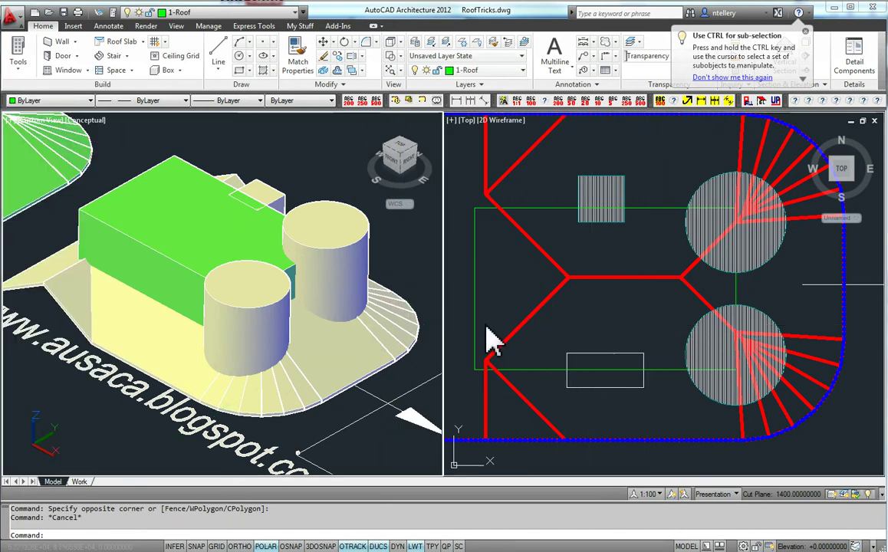
{"action": "key", "text": "Escape"}
{"action": "type", "text": "ex"}
{"action": "key", "text": "Return"}
{"action": "left_click", "coordinate": [627, 353]}
{"action": "key", "text": "Return"}
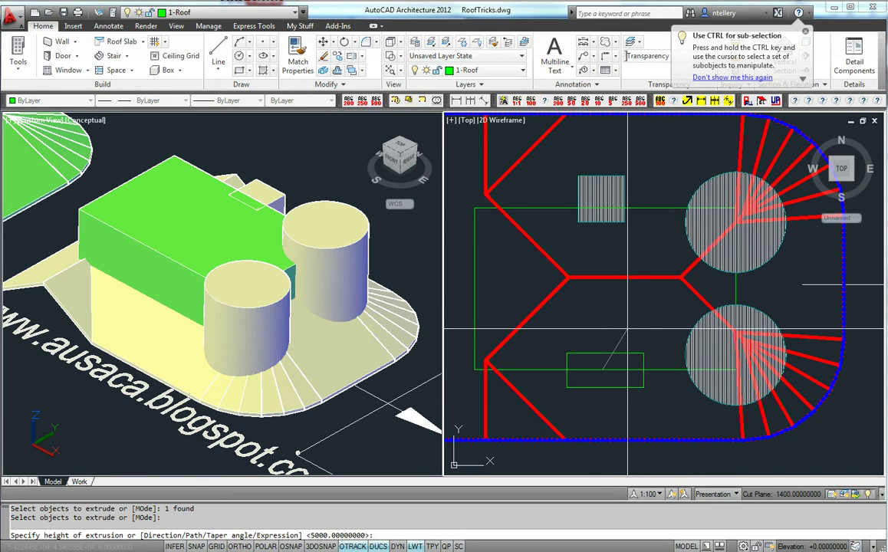
{"action": "left_click", "coordinate": [627, 331]}
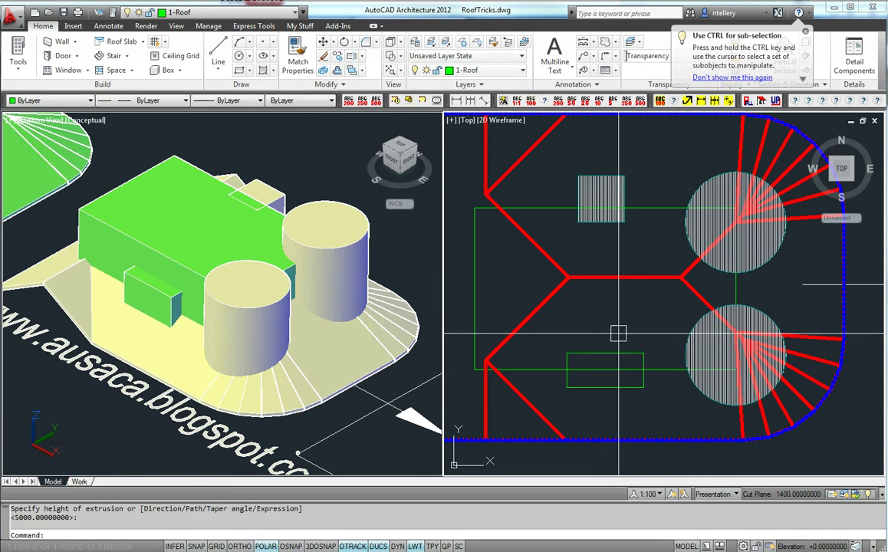
{"action": "key", "text": "Escape"}
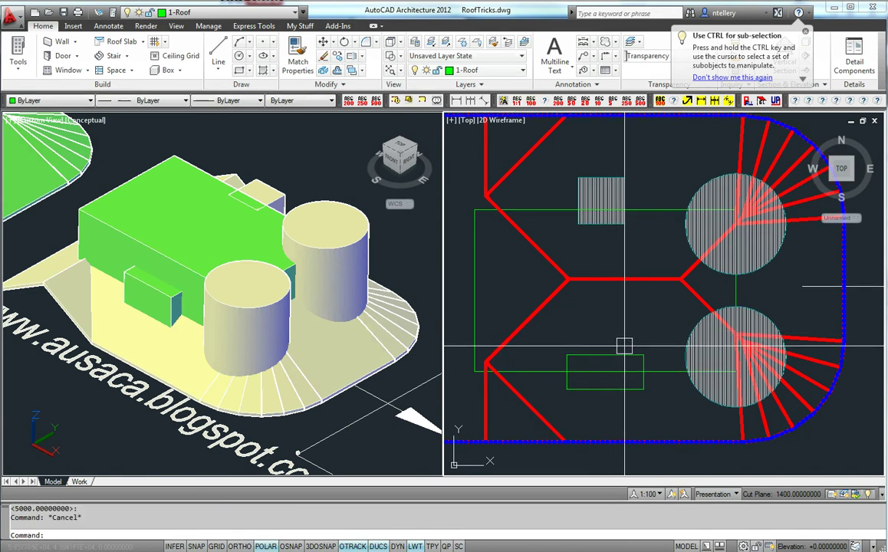
Draw a horizontal curtain wall about 6477 mm long just inside the roof's lower edge in the plan view
{"action": "middle_click_drag", "start_coordinate": [705, 373], "coordinate": [486, 347]}
{"action": "scroll", "coordinate": [506, 333], "scroll_direction": "down", "scroll_amount": 3}
{"action": "scroll", "coordinate": [485, 347], "scroll_direction": "down", "scroll_amount": 3}
{"action": "scroll", "coordinate": [630, 345], "scroll_direction": "up", "scroll_amount": 8}
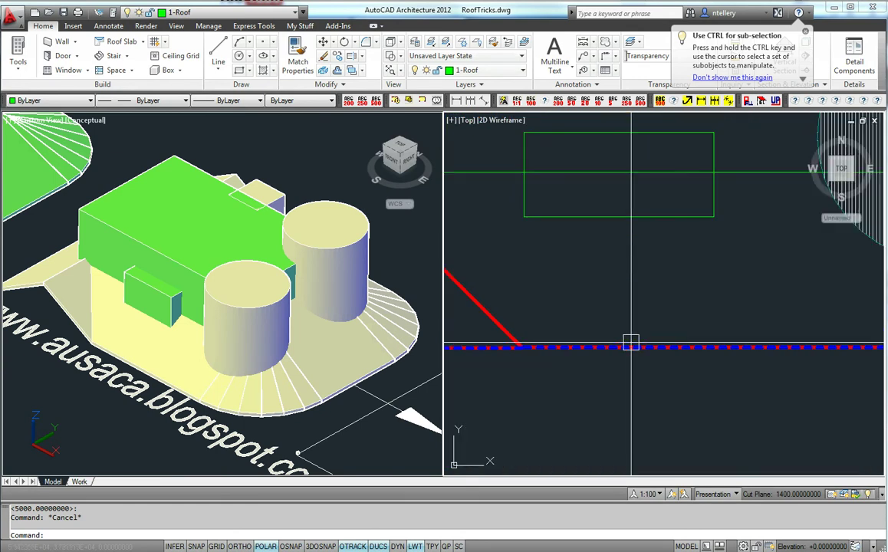
{"action": "type", "text": "acw"}
{"action": "key", "text": "Return"}
{"action": "left_click", "coordinate": [549, 325]}
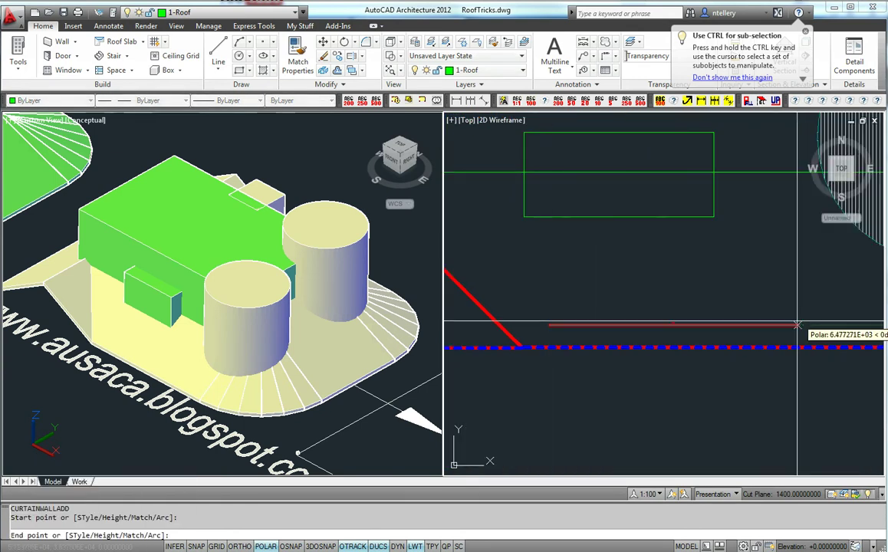
{"action": "left_click", "coordinate": [797, 323]}
{"action": "key", "text": "Return"}
{"action": "left_click", "coordinate": [796, 325]}
{"action": "key", "text": "Return"}
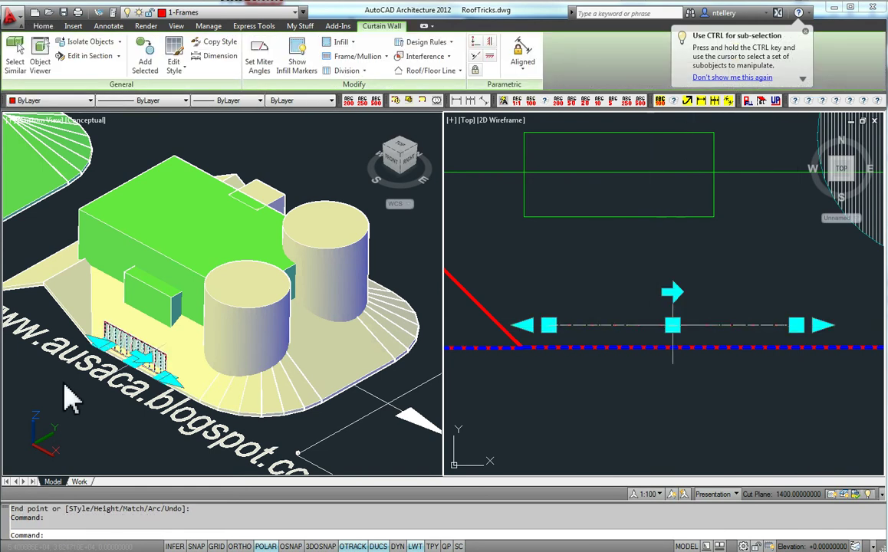
Erase the curtain wall just drawn near the roof's lower edge
{"action": "key", "text": "Escape"}
{"action": "key", "text": "Escape"}
{"action": "type", "text": "e"}
{"action": "key", "text": "Return"}
{"action": "left_click", "coordinate": [626, 325]}
{"action": "key", "text": "Return"}
Open the Model Explorer with the MODELEXPLORER command and start a new mass group from it
{"action": "scroll", "coordinate": [625, 325], "scroll_direction": "down", "scroll_amount": 3}
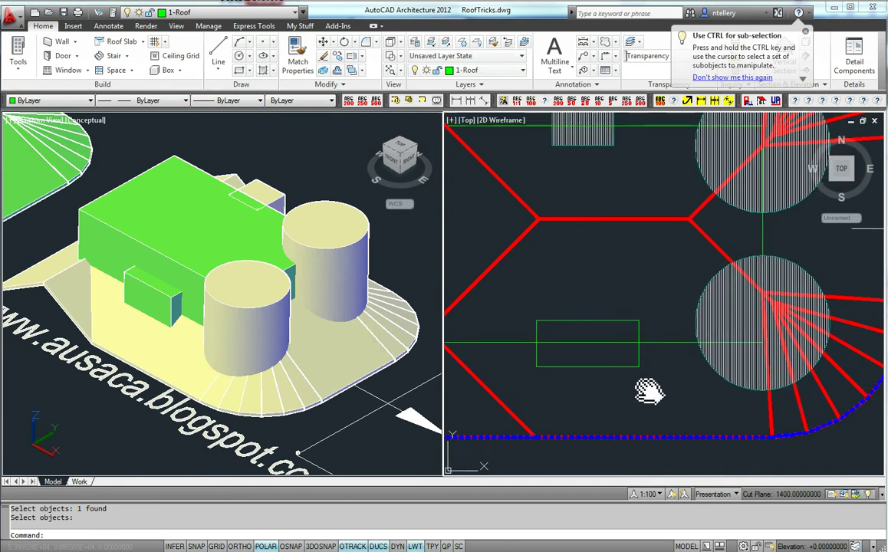
{"action": "scroll", "coordinate": [647, 390], "scroll_direction": "up", "scroll_amount": 2}
{"action": "scroll", "coordinate": [611, 354], "scroll_direction": "up", "scroll_amount": 2}
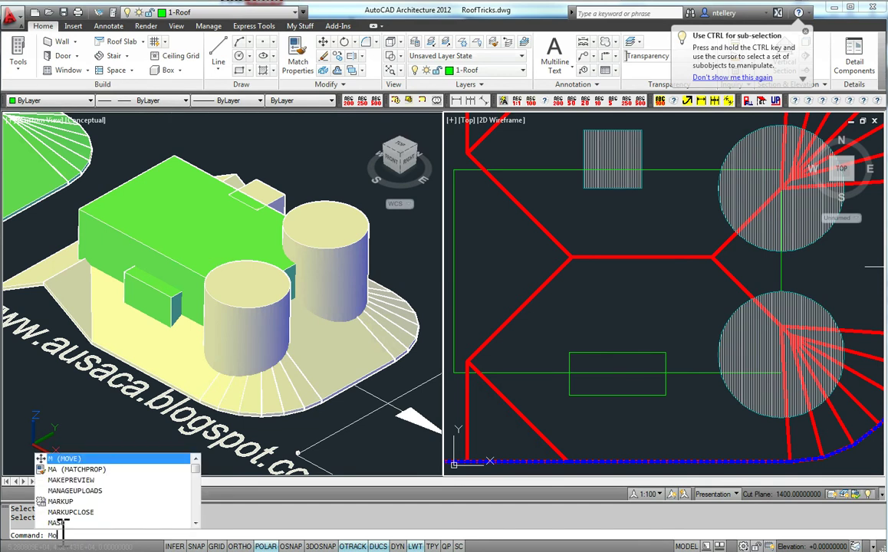
{"action": "type", "text": "delex"}
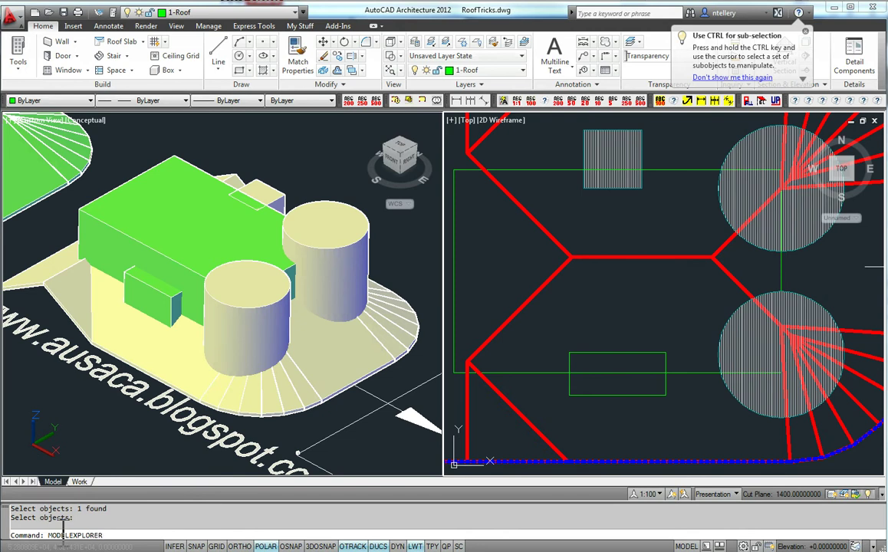
{"action": "key", "text": "Return"}
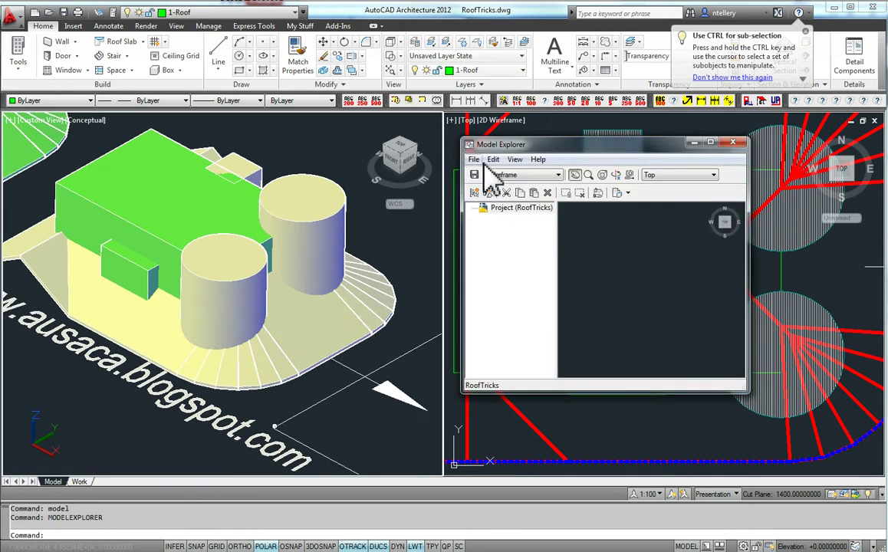
{"action": "left_click", "coordinate": [483, 163]}
{"action": "left_click", "coordinate": [494, 189]}
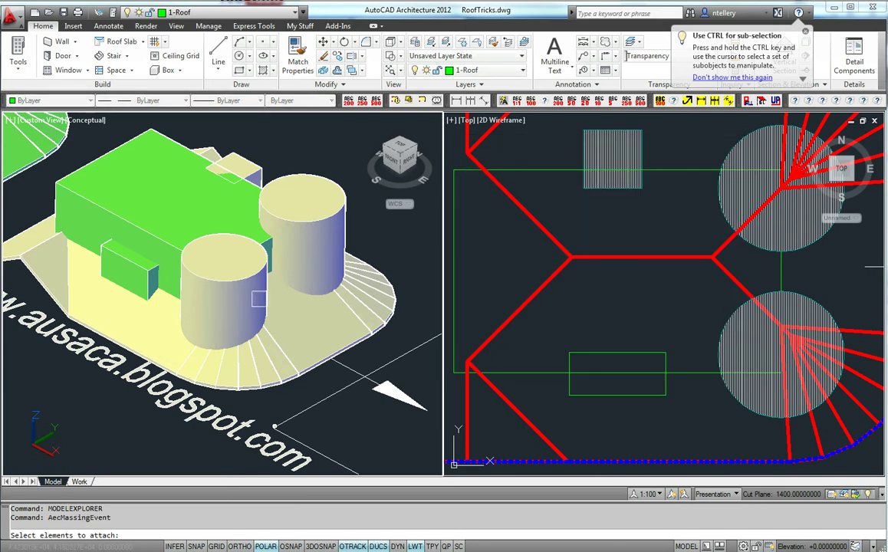
Attach the roof, large box, upper cylinder and small square block to the mass group and place it near the roof's lower rounded corner
{"action": "scroll", "coordinate": [560, 291], "scroll_direction": "down", "scroll_amount": 5}
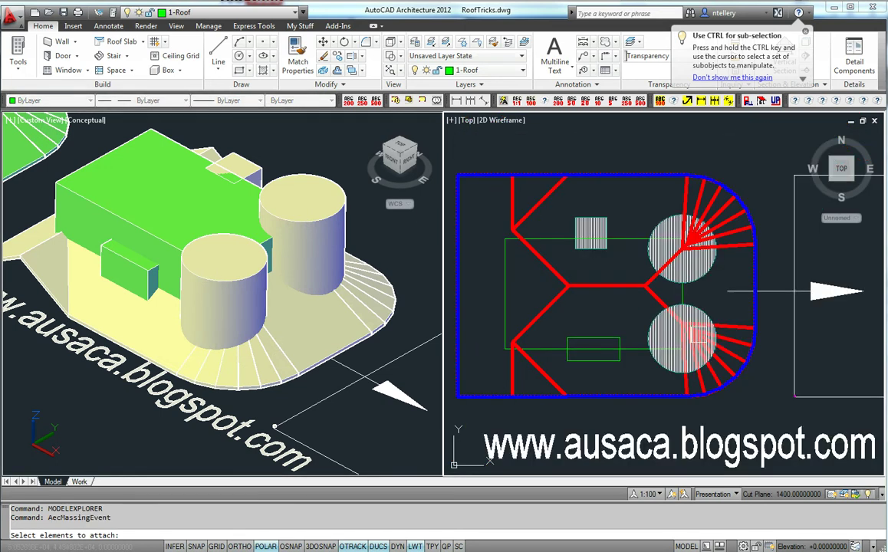
{"action": "left_click", "coordinate": [661, 316]}
{"action": "scroll", "coordinate": [683, 368], "scroll_direction": "down", "scroll_amount": 2}
{"action": "scroll", "coordinate": [662, 296], "scroll_direction": "up", "scroll_amount": 4}
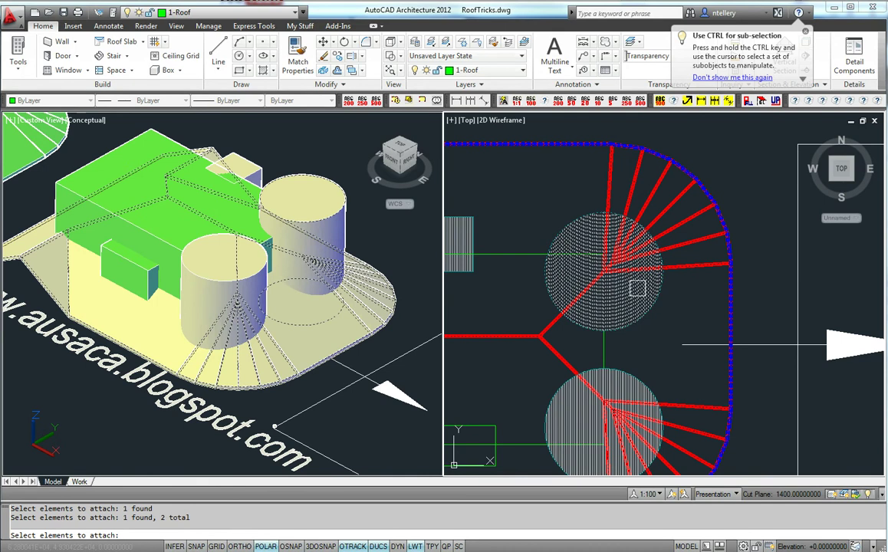
{"action": "left_click", "coordinate": [644, 307]}
{"action": "scroll", "coordinate": [639, 288], "scroll_direction": "down", "scroll_amount": 4}
{"action": "left_click", "coordinate": [537, 266]}
{"action": "left_click", "coordinate": [566, 267]}
{"action": "key", "text": "Return"}
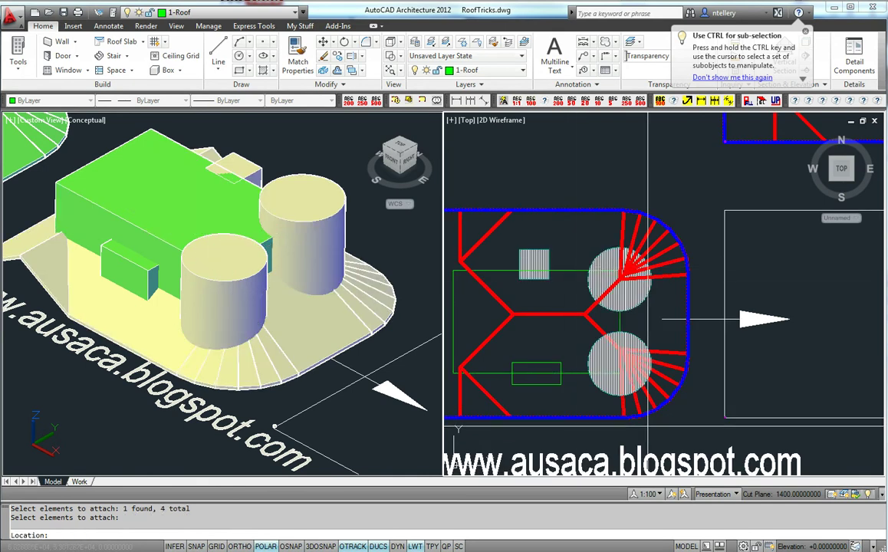
{"action": "left_click", "coordinate": [683, 418]}
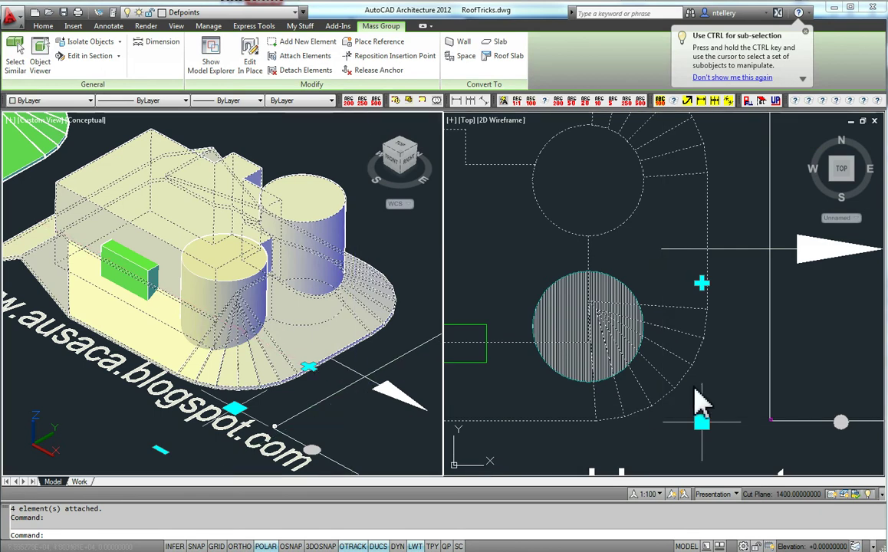
{"action": "middle_click_drag", "start_coordinate": [722, 412], "coordinate": [686, 311]}
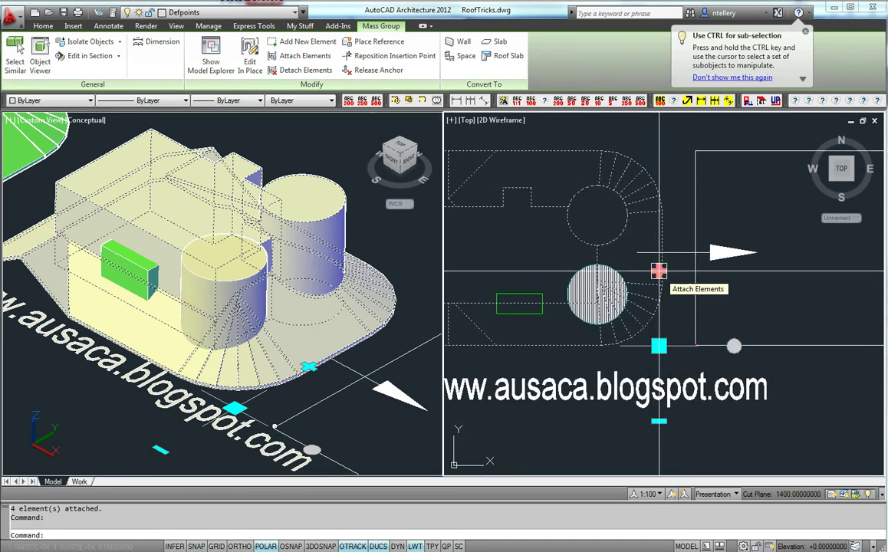
{"action": "key", "text": "Escape"}
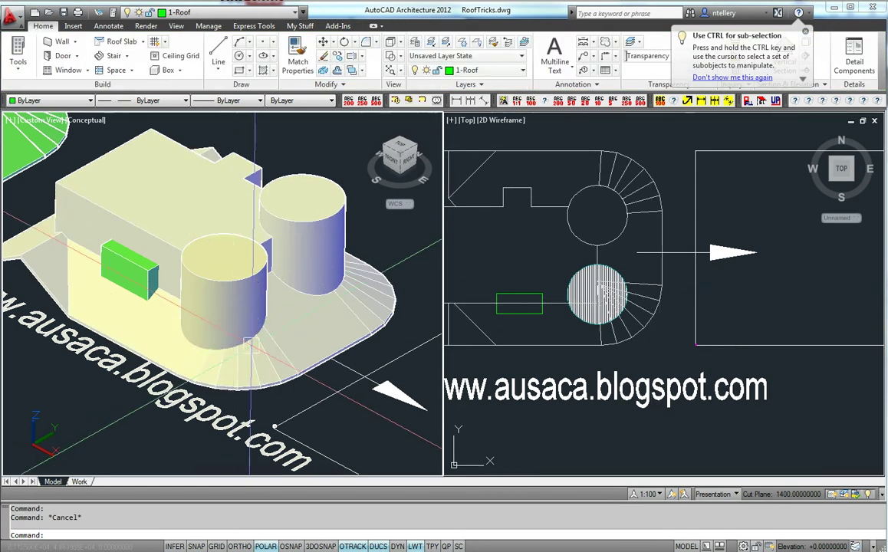
Attach the lower cylinder and the small extruded box to the existing roof mass group
{"action": "scroll", "coordinate": [270, 376], "scroll_direction": "up", "scroll_amount": 4}
{"action": "left_click", "coordinate": [270, 376]}
{"action": "scroll", "coordinate": [270, 375], "scroll_direction": "down", "scroll_amount": 4}
{"action": "right_click", "coordinate": [325, 357]}
{"action": "left_click", "coordinate": [674, 317]}
{"action": "left_click", "coordinate": [680, 322]}
{"action": "left_click", "coordinate": [683, 326]}
{"action": "scroll", "coordinate": [684, 325], "scroll_direction": "up", "scroll_amount": 4}
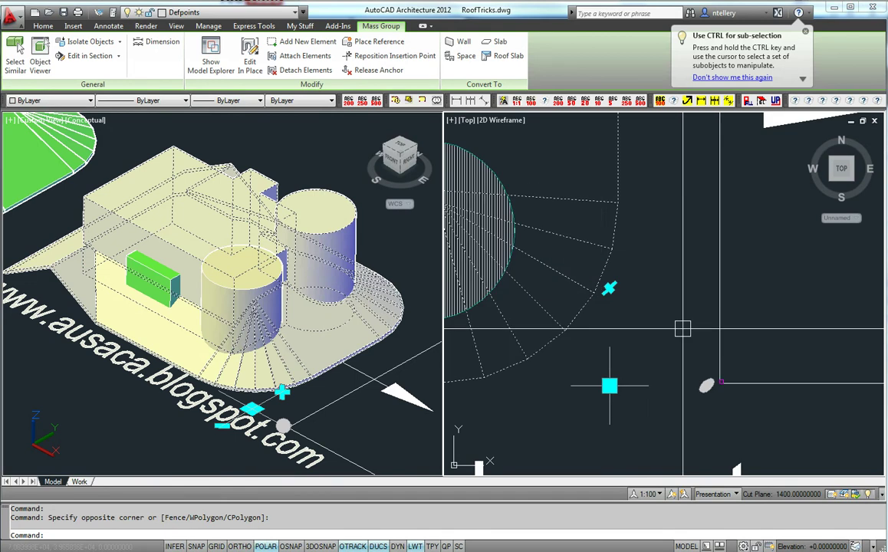
{"action": "left_click", "coordinate": [608, 287]}
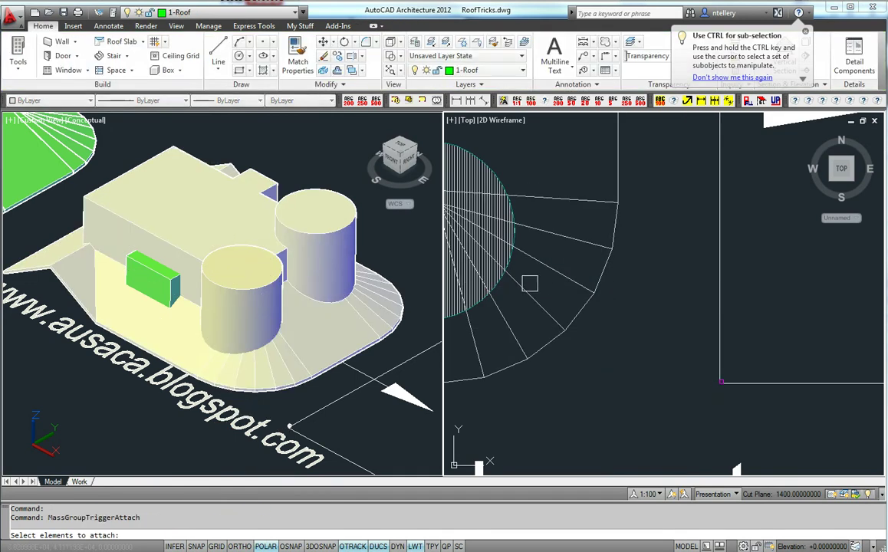
{"action": "left_click", "coordinate": [499, 280]}
{"action": "scroll", "coordinate": [712, 300], "scroll_direction": "down", "scroll_amount": 3}
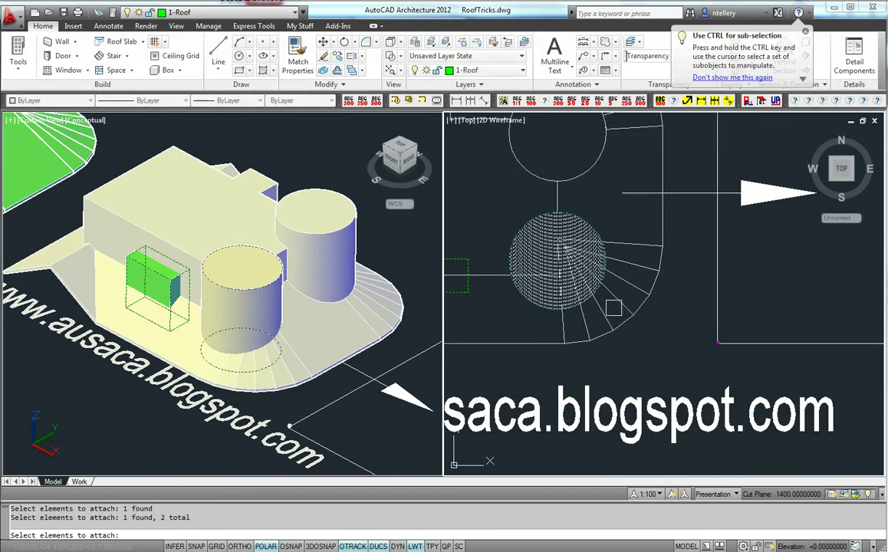
{"action": "key", "text": "Return"}
Inspect the roof and cylinder components of the mass group in the Model Explorer
{"action": "scroll", "coordinate": [665, 307], "scroll_direction": "down", "scroll_amount": 7}
{"action": "scroll", "coordinate": [644, 291], "scroll_direction": "up", "scroll_amount": 6}
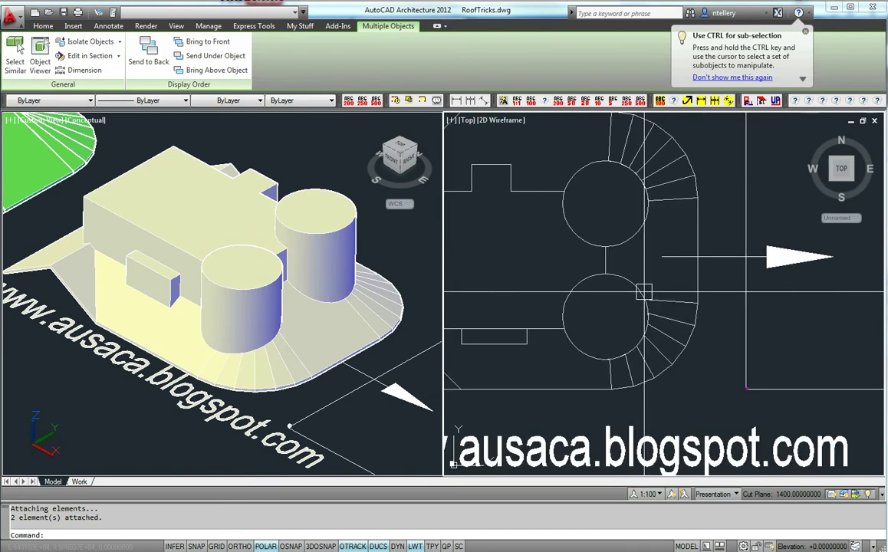
{"action": "left_click", "coordinate": [643, 291]}
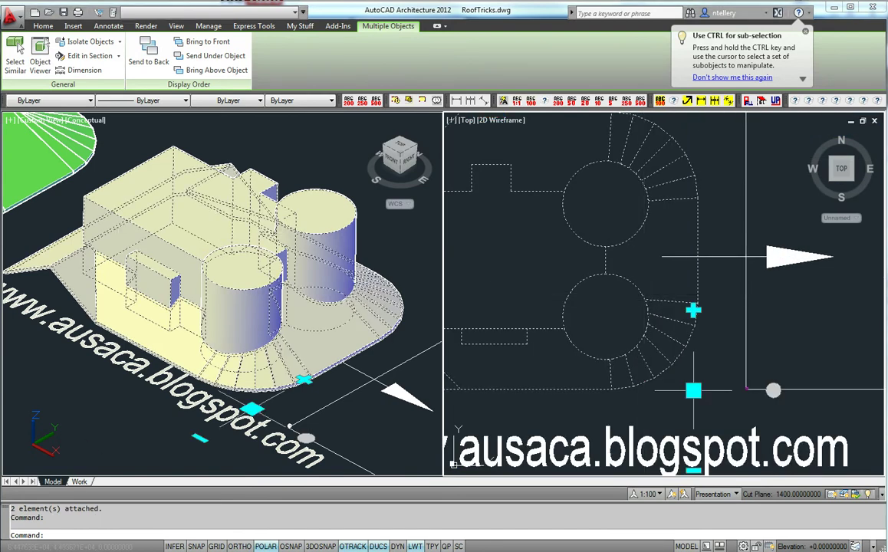
{"action": "key", "text": "alt+Tab"}
{"action": "left_click", "coordinate": [484, 219]}
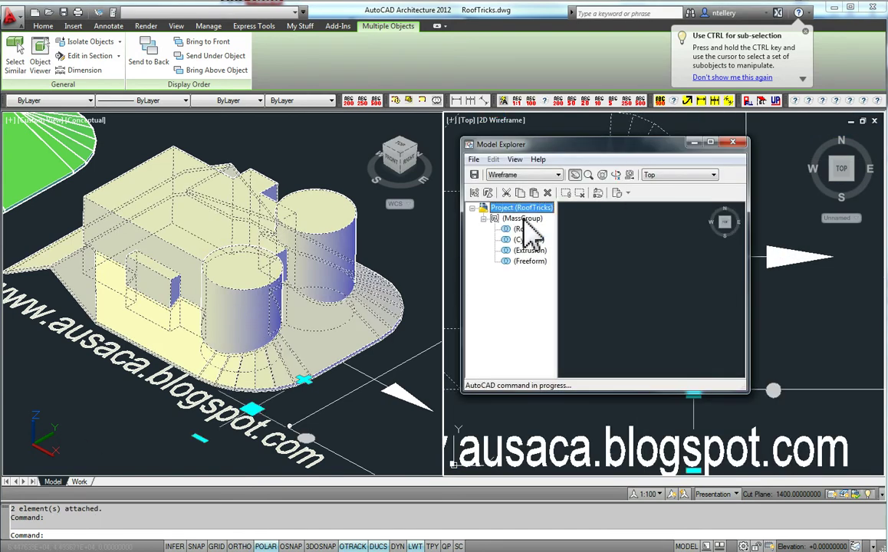
{"action": "left_click", "coordinate": [523, 229]}
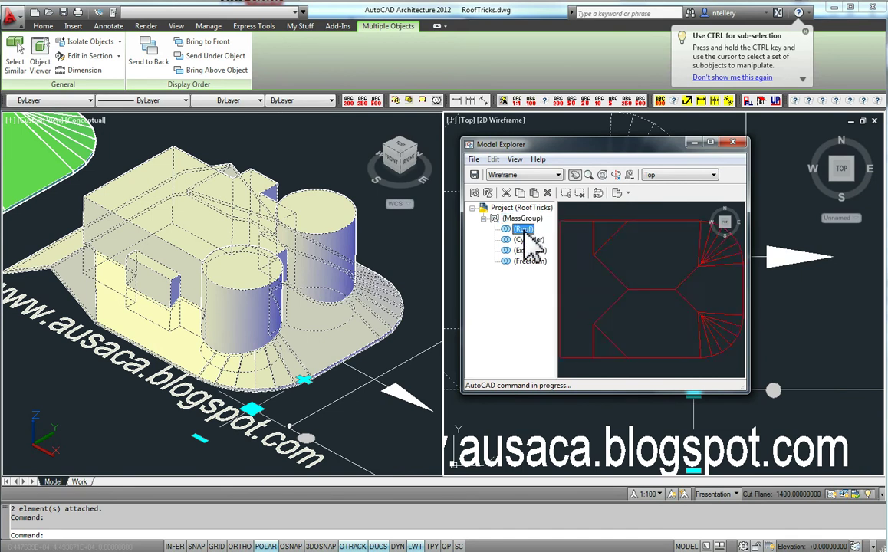
{"action": "left_click", "coordinate": [529, 240]}
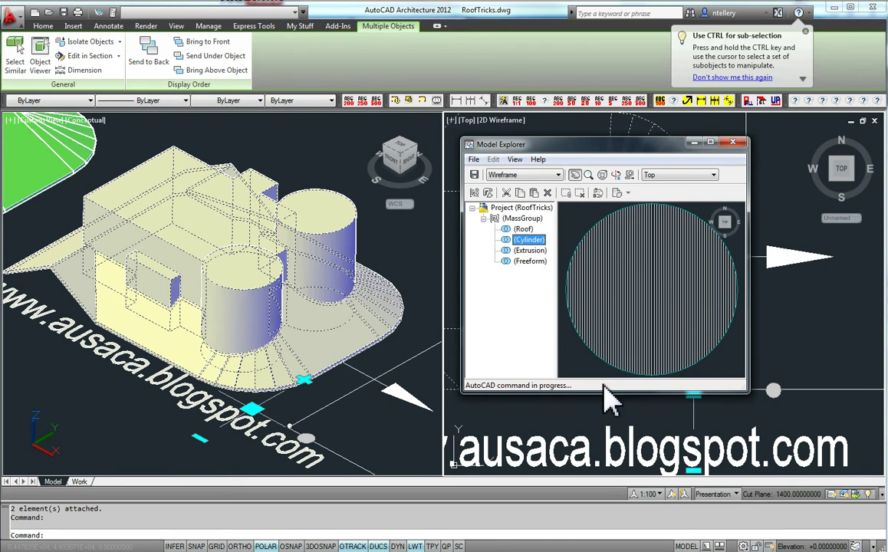
{"action": "key", "text": "Escape"}
{"action": "key", "text": "Escape"}
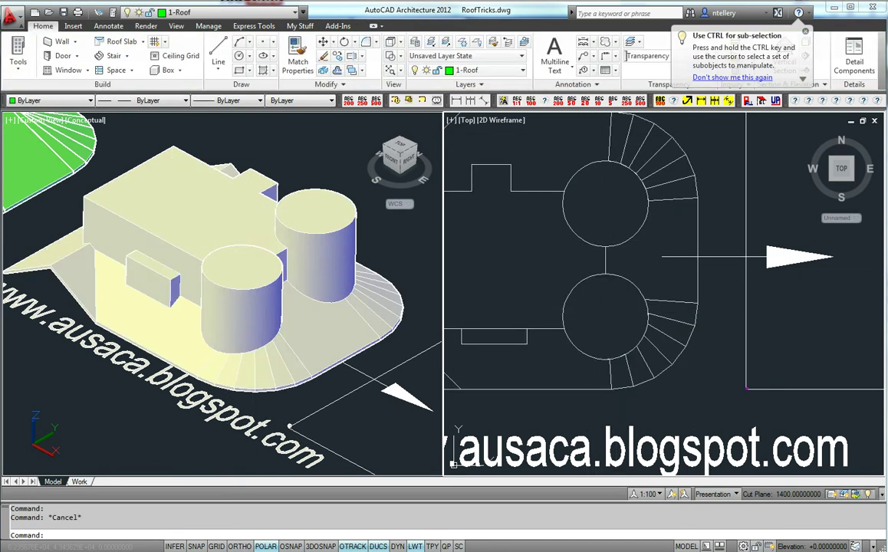
Set the operation of the mass group's first cylinder and its extrusion to Subtractive in the Model Explorer
{"action": "key", "text": "alt+Tab"}
{"action": "left_click", "coordinate": [529, 240]}
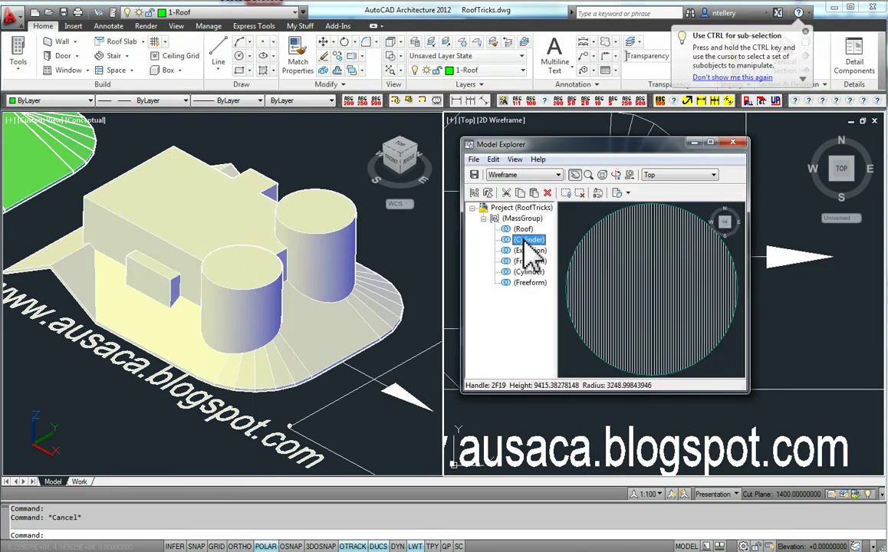
{"action": "right_click", "coordinate": [540, 241]}
{"action": "mouse_move", "coordinate": [630, 289]}
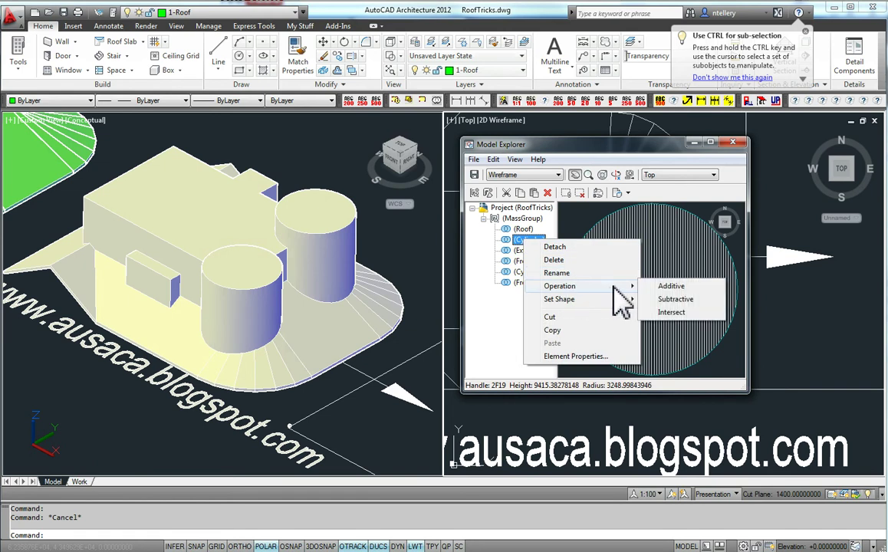
{"action": "left_click", "coordinate": [673, 300]}
{"action": "left_click", "coordinate": [529, 250]}
{"action": "right_click", "coordinate": [533, 251]}
{"action": "mouse_move", "coordinate": [606, 298]}
{"action": "left_click", "coordinate": [672, 311]}
Set the remaining freeform and cylinder elements of the mass group to Subtractive and return to the drawing
{"action": "right_click", "coordinate": [532, 262]}
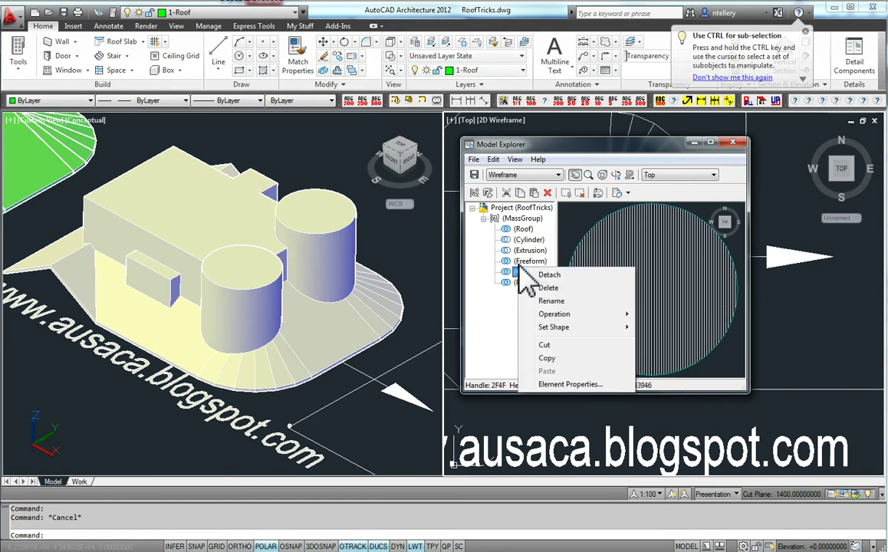
{"action": "mouse_move", "coordinate": [587, 311]}
{"action": "left_click", "coordinate": [673, 324]}
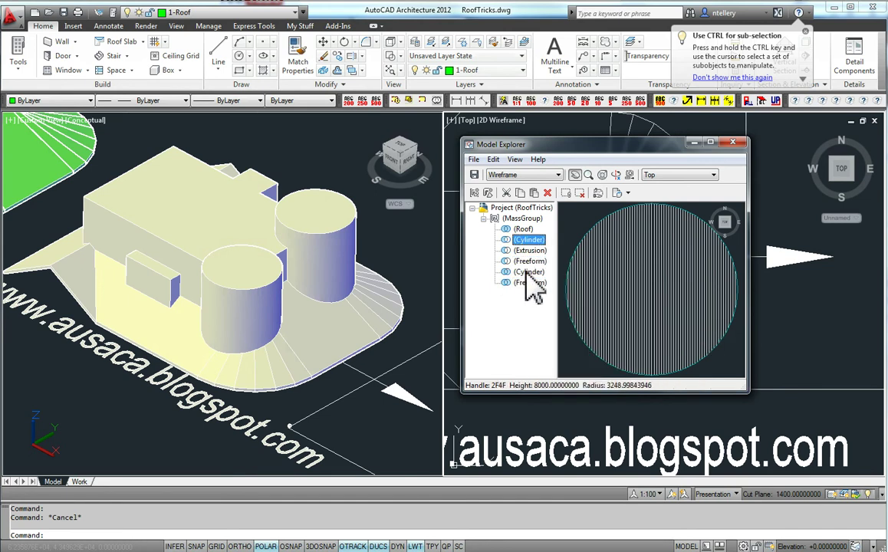
{"action": "right_click", "coordinate": [530, 272]}
{"action": "left_click", "coordinate": [667, 333]}
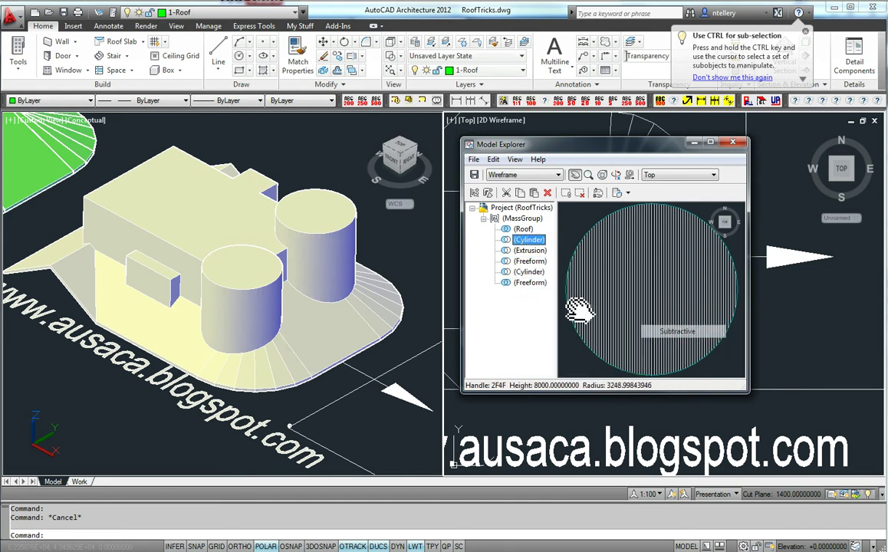
{"action": "right_click", "coordinate": [528, 282]}
{"action": "left_click", "coordinate": [654, 342]}
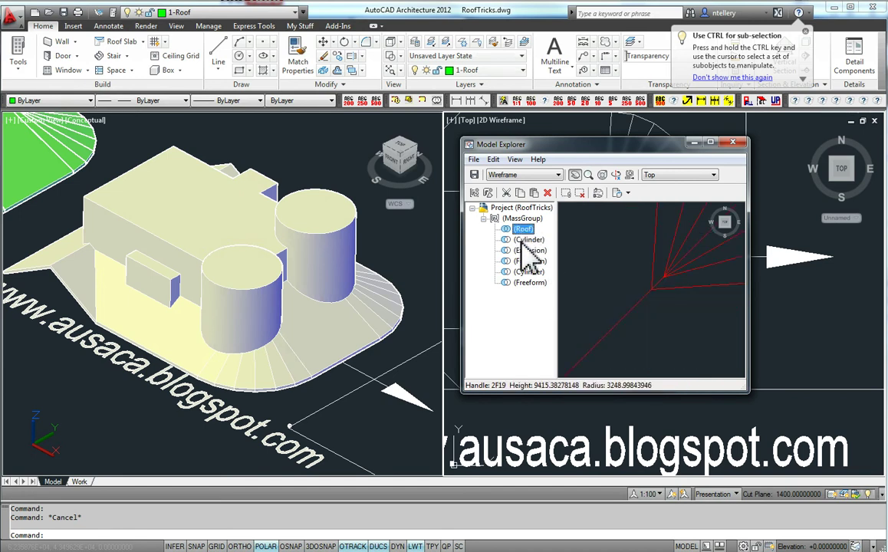
{"action": "left_click", "coordinate": [726, 227]}
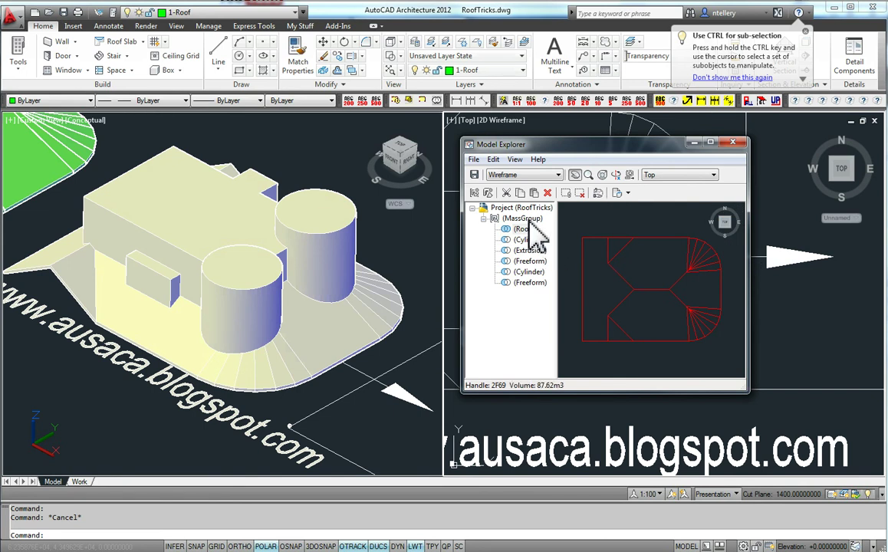
{"action": "mouse_move", "coordinate": [646, 362]}
{"action": "left_mouse_down"}
{"action": "mouse_move", "coordinate": [622, 329]}
{"action": "mouse_move", "coordinate": [636, 359]}
{"action": "left_mouse_up"}
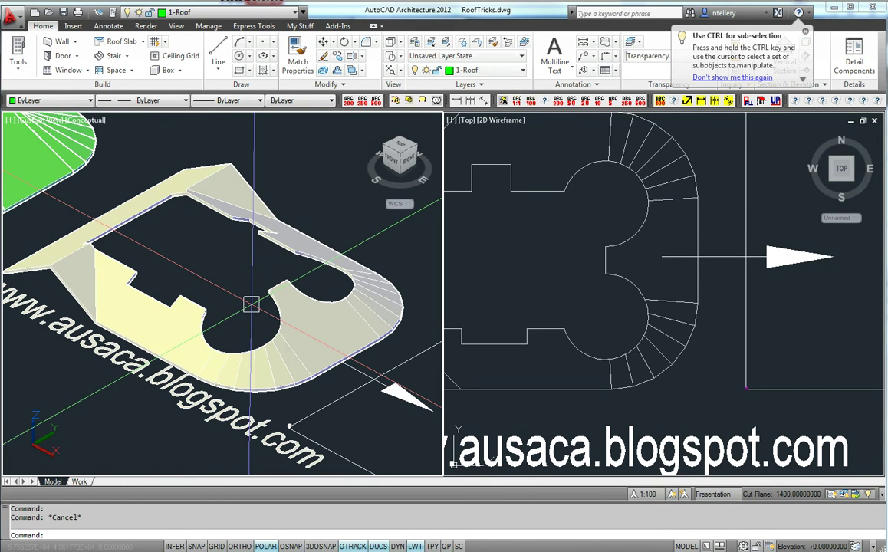
Try to convert the neighbouring roof beneath the box and cylinders into a mass element with AECMASSELEMENT
{"action": "left_click", "coordinate": [251, 303]}
{"action": "scroll", "coordinate": [252, 303], "scroll_direction": "down", "scroll_amount": 3}
{"action": "scroll", "coordinate": [308, 326], "scroll_direction": "down", "scroll_amount": 3}
{"action": "middle_click_drag", "start_coordinate": [336, 313], "coordinate": [196, 286]}
{"action": "scroll", "coordinate": [305, 307], "scroll_direction": "up", "scroll_amount": 3}
{"action": "scroll", "coordinate": [291, 315], "scroll_direction": "up", "scroll_amount": 3}
{"action": "key", "text": "Escape"}
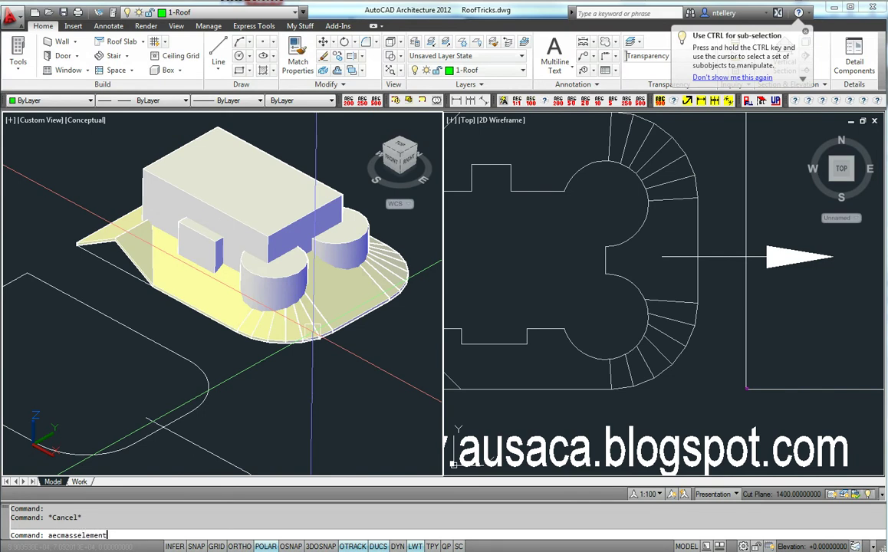
{"action": "key", "text": "Return"}
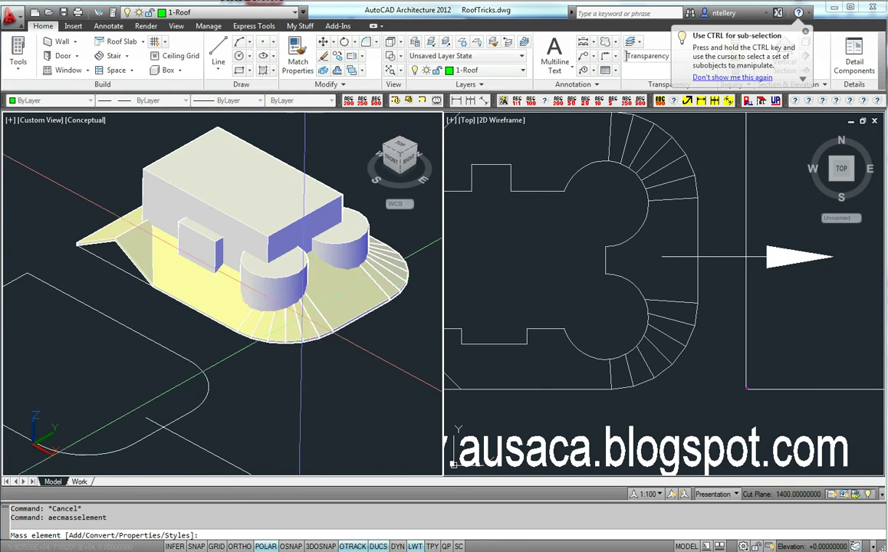
{"action": "type", "text": "c"}
{"action": "key", "text": "Return"}
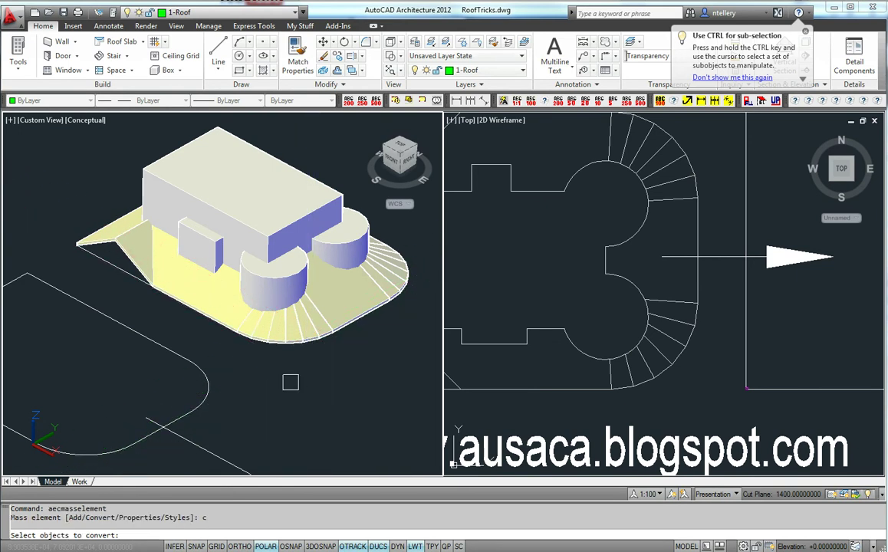
{"action": "left_click", "coordinate": [301, 341]}
{"action": "middle_click_drag", "start_coordinate": [250, 251], "coordinate": [303, 318]}
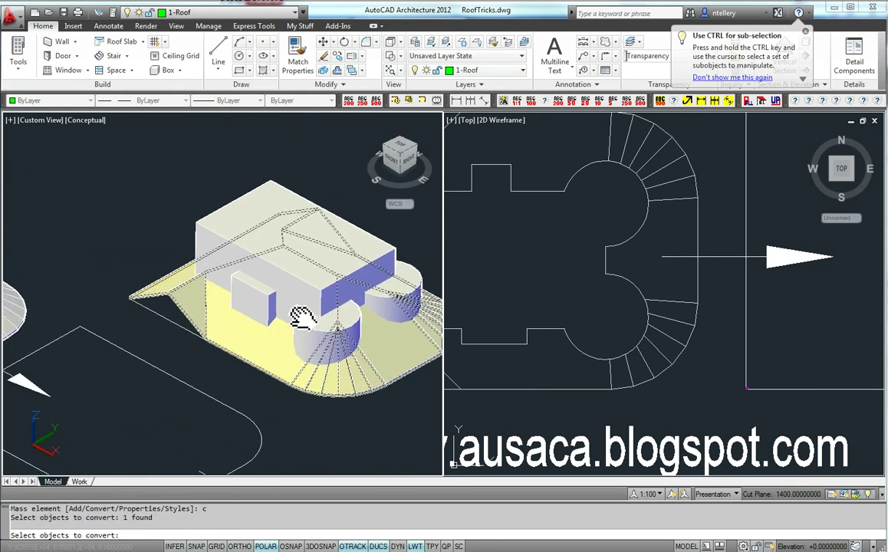
{"action": "key", "text": "Escape"}
Examine the finished mass element version of the cut-out roof and its editing grips
{"action": "scroll", "coordinate": [306, 337], "scroll_direction": "down", "scroll_amount": 6}
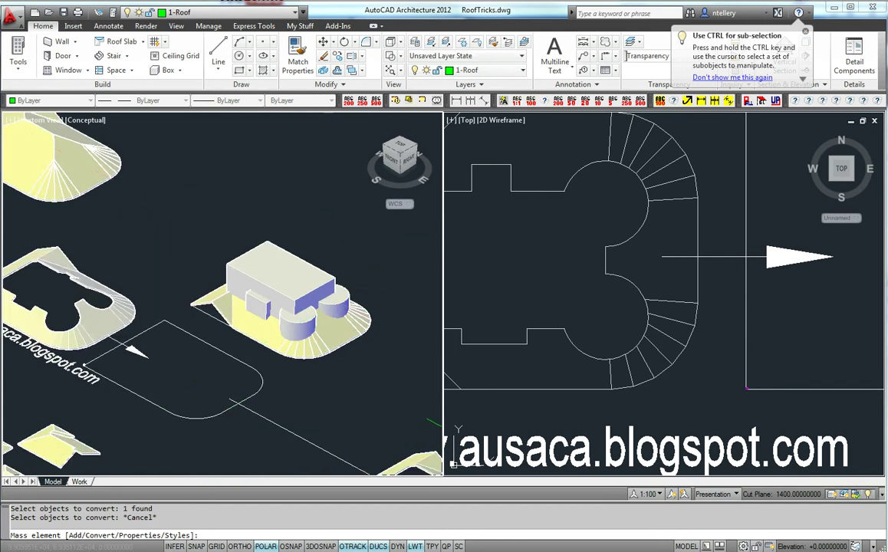
{"action": "scroll", "coordinate": [311, 345], "scroll_direction": "up", "scroll_amount": 6}
{"action": "scroll", "coordinate": [244, 359], "scroll_direction": "down", "scroll_amount": 1}
{"action": "left_click", "coordinate": [244, 359]}
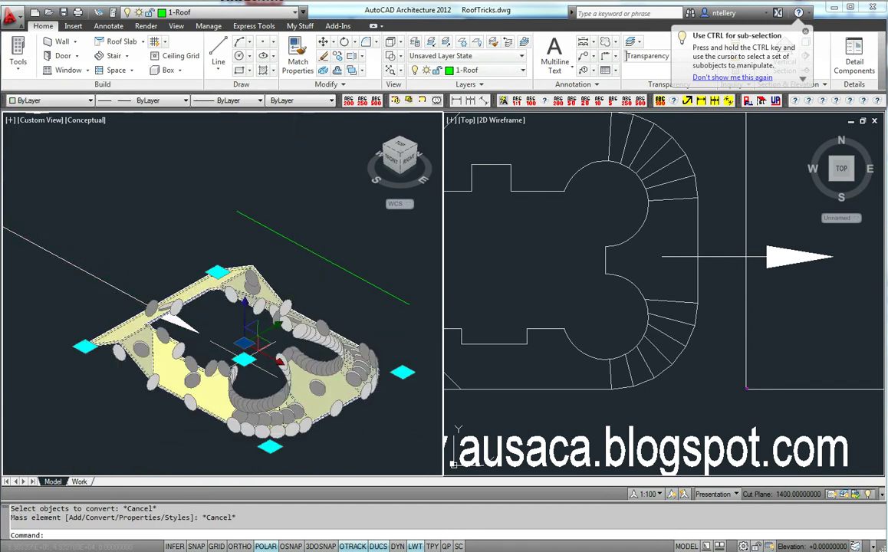
{"action": "scroll", "coordinate": [314, 364], "scroll_direction": "up", "scroll_amount": 3}
{"action": "middle_click_drag", "start_coordinate": [314, 365], "coordinate": [346, 336]}
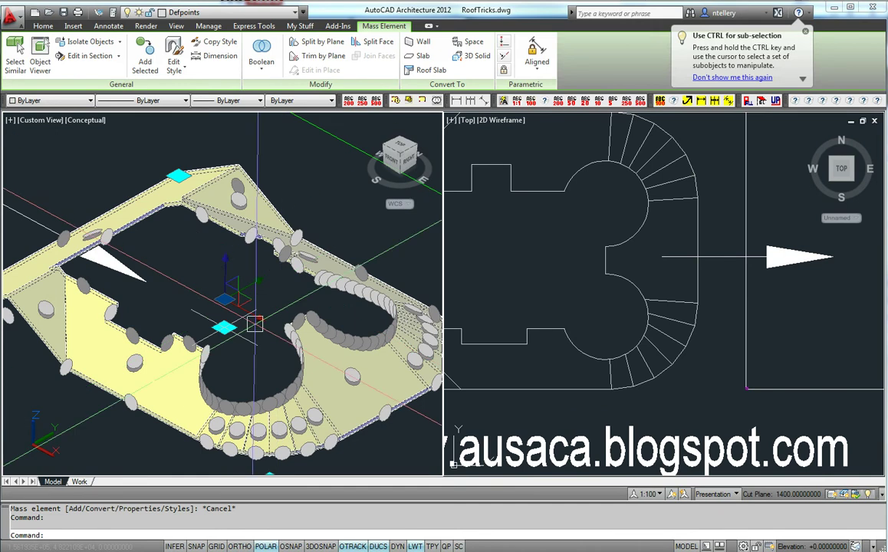
{"action": "scroll", "coordinate": [416, 360], "scroll_direction": "down", "scroll_amount": 7}
{"action": "middle_click_drag", "start_coordinate": [318, 306], "coordinate": [318, 329]}
{"action": "scroll", "coordinate": [403, 343], "scroll_direction": "up", "scroll_amount": 3}
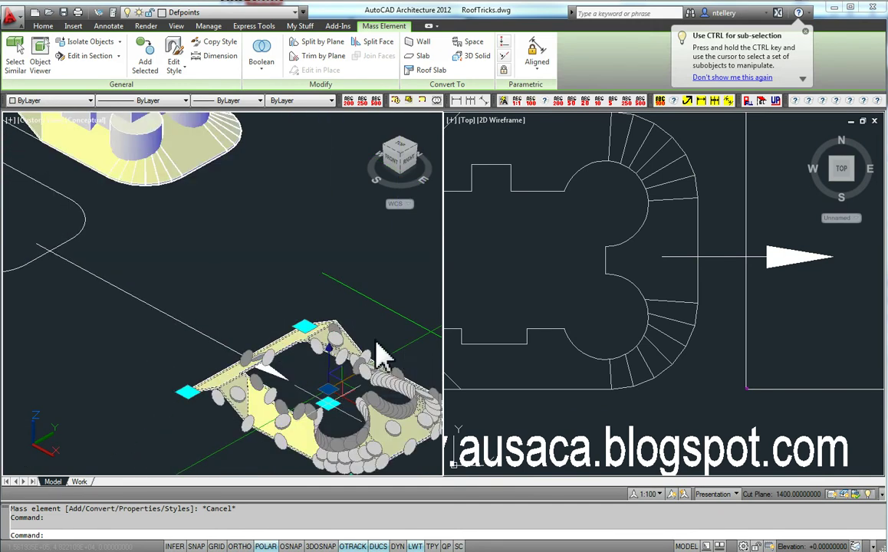
{"action": "scroll", "coordinate": [384, 334], "scroll_direction": "down", "scroll_amount": 3}
{"action": "left_click", "coordinate": [254, 332]}
{"action": "key", "text": "Escape"}
{"action": "key", "text": "Escape"}
Open the cut-out roof's mass group above the blog address text for editing in place
{"action": "middle_click_drag", "start_coordinate": [65, 246], "coordinate": [292, 321]}
{"action": "scroll", "coordinate": [214, 301], "scroll_direction": "up", "scroll_amount": 5}
{"action": "left_click", "coordinate": [256, 307]}
{"action": "middle_click_drag", "start_coordinate": [307, 394], "coordinate": [370, 357]}
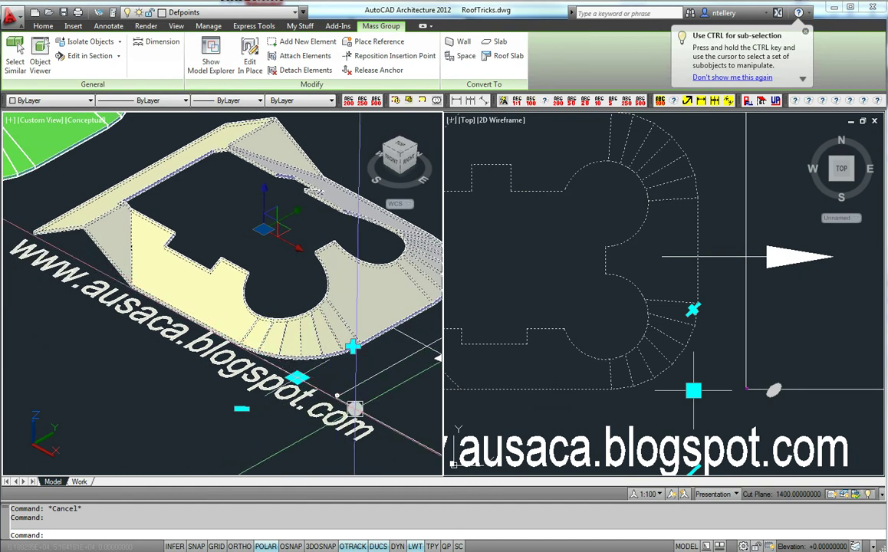
{"action": "left_click", "coordinate": [773, 391]}
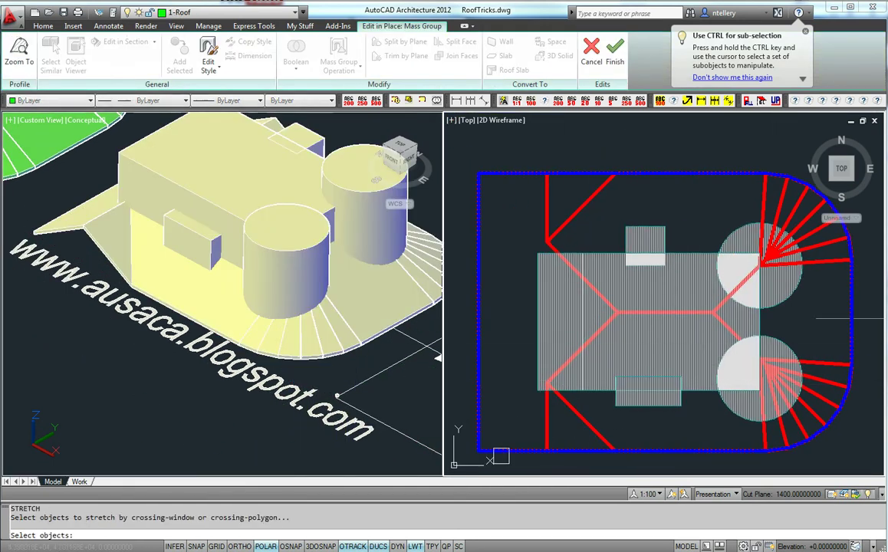
Stretch the roof's square end outward by about 1802 units and finish the in-place edit of the mass group
{"action": "left_click", "coordinate": [509, 470]}
{"action": "left_click", "coordinate": [481, 151]}
{"action": "key", "text": "Return"}
{"action": "left_click", "coordinate": [541, 152]}
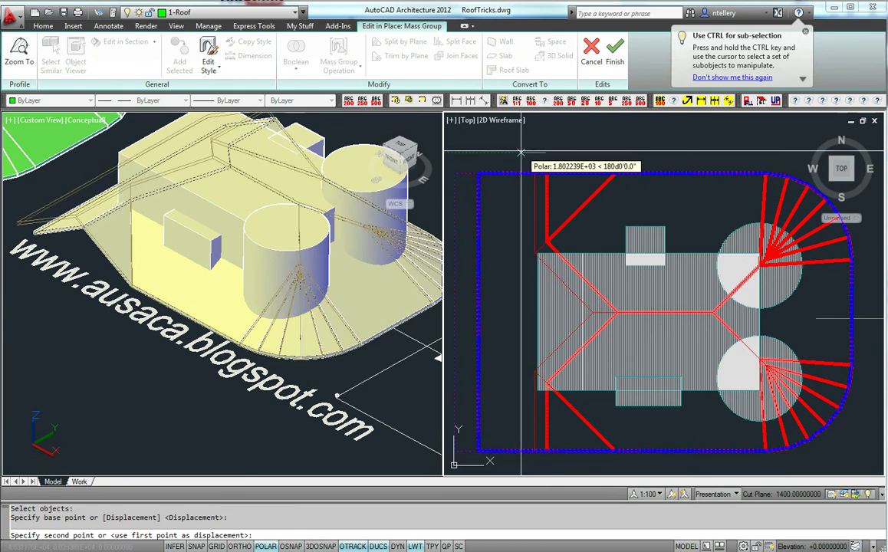
{"action": "left_click", "coordinate": [520, 153]}
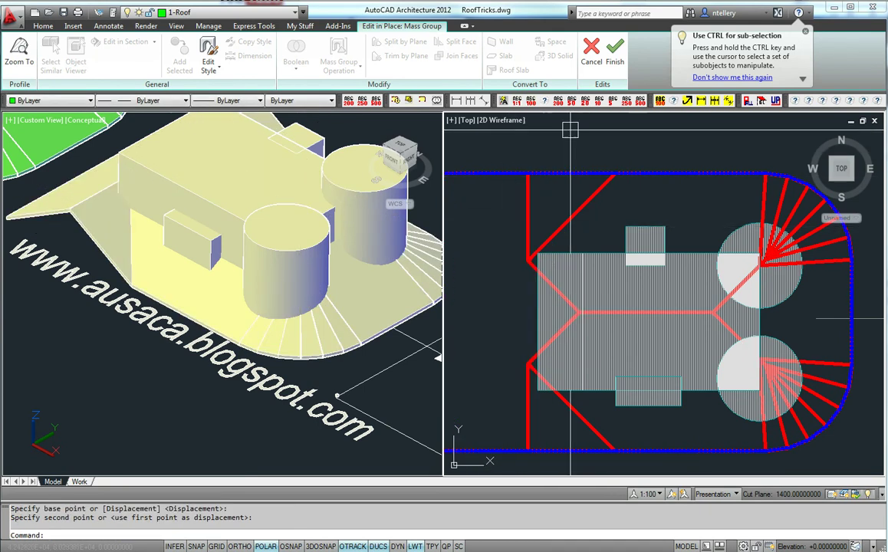
{"action": "left_click", "coordinate": [619, 68]}
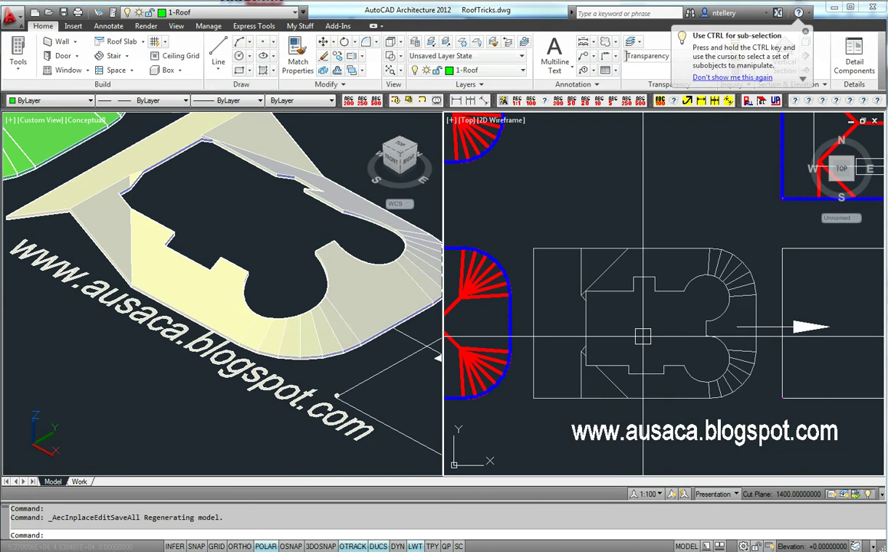
{"action": "middle_click_drag", "start_coordinate": [362, 337], "coordinate": [357, 357]}
{"action": "left_click", "coordinate": [336, 339]}
{"action": "left_click", "coordinate": [714, 355]}
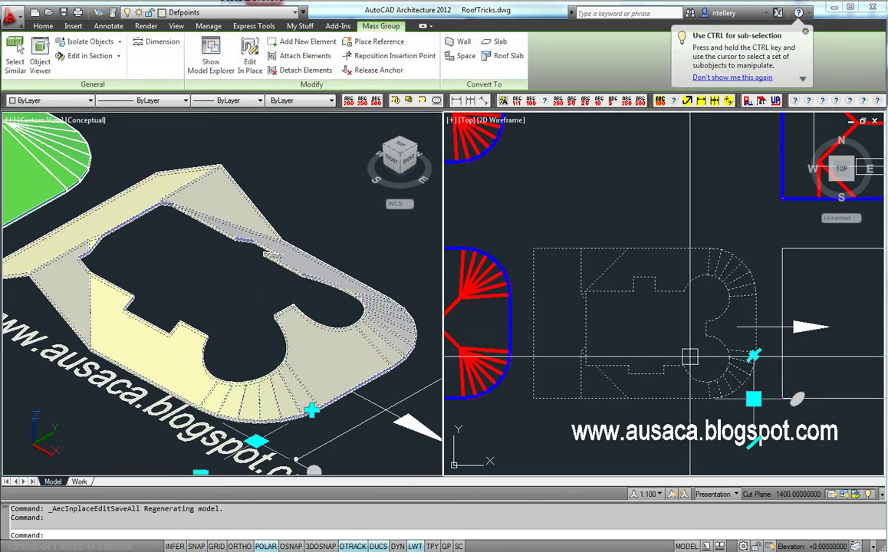
{"action": "mouse_move", "coordinate": [689, 357]}
{"action": "middle_mouse_down"}
{"action": "mouse_move", "coordinate": [698, 363]}
{"action": "mouse_move", "coordinate": [707, 337]}
{"action": "middle_mouse_up"}
{"action": "key", "text": "Escape"}
{"action": "left_click", "coordinate": [707, 326]}
{"action": "left_click", "coordinate": [696, 328]}
{"action": "right_click", "coordinate": [695, 327]}
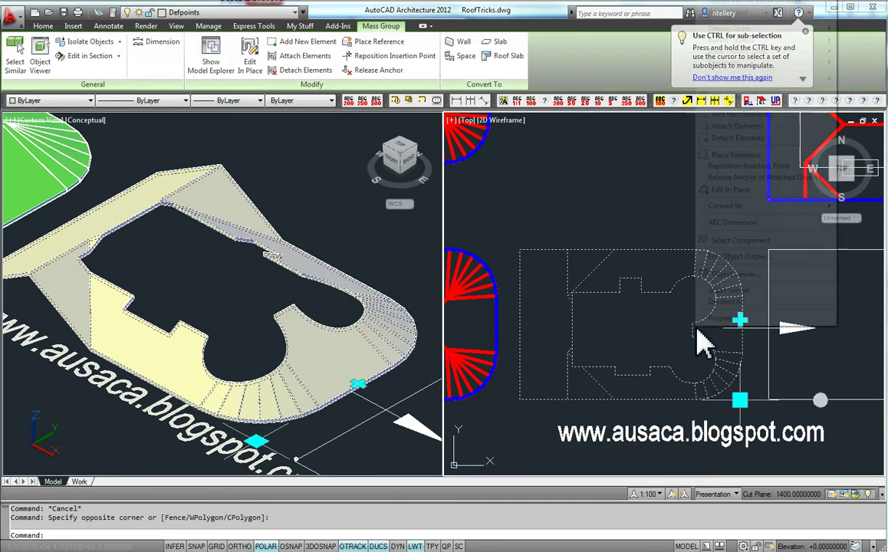
{"action": "key", "text": "Escape"}
{"action": "key", "text": "Escape"}
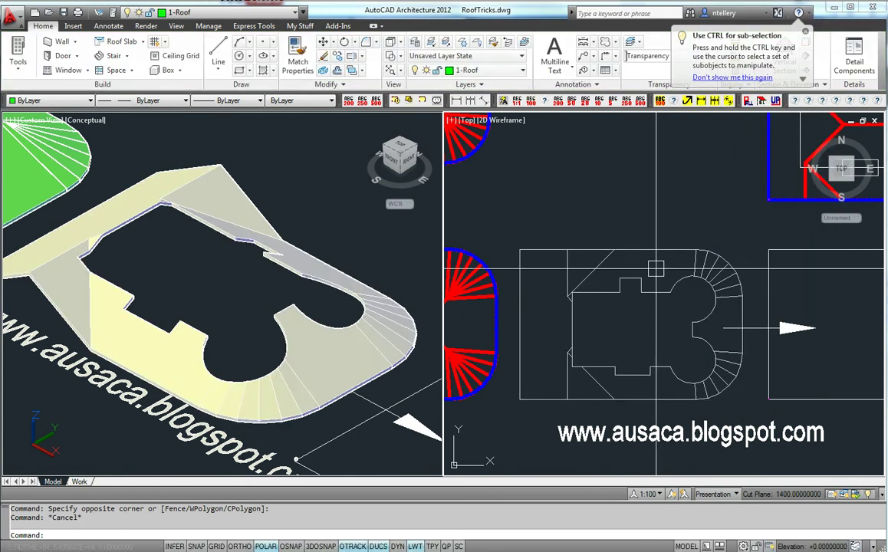
Open the mass group's Object Display settings and examine the object override properties for Plan Presentation
{"action": "left_click", "coordinate": [631, 275]}
{"action": "right_click", "coordinate": [630, 274]}
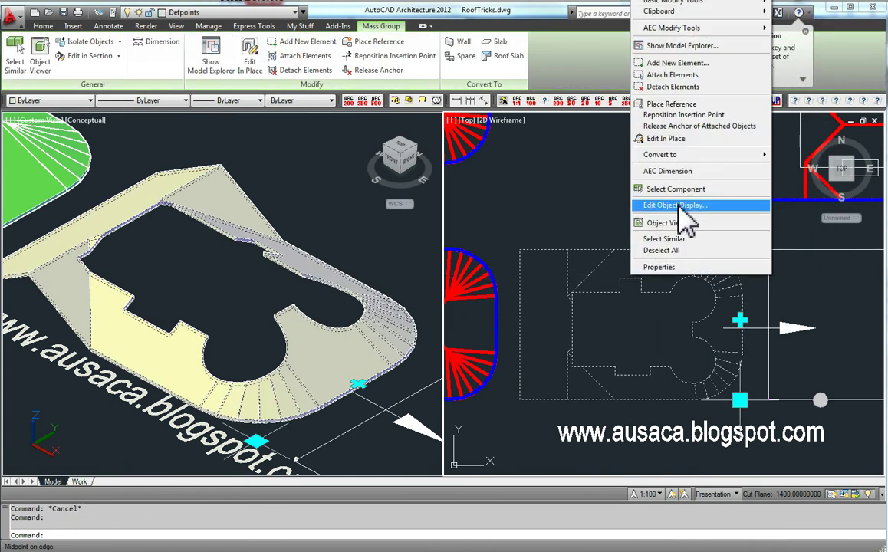
{"action": "left_click", "coordinate": [682, 206]}
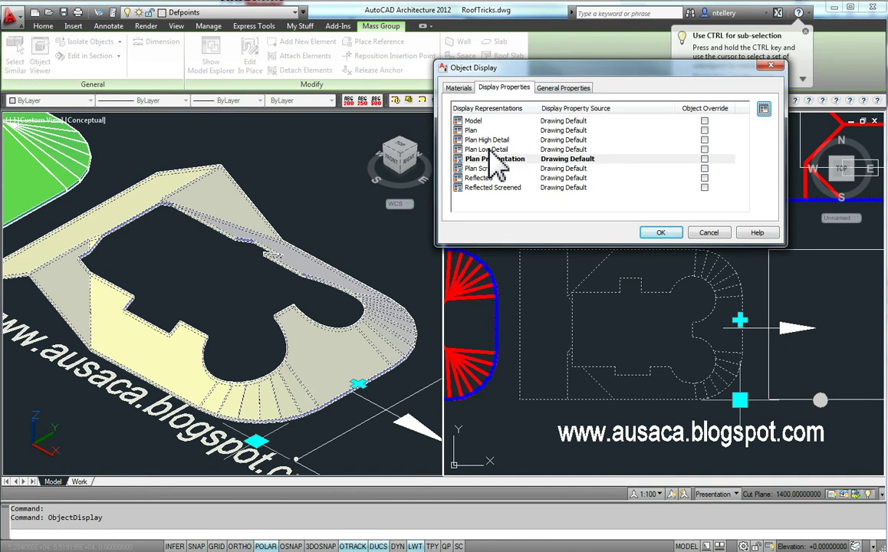
{"action": "left_click", "coordinate": [459, 89]}
{"action": "left_click", "coordinate": [506, 89]}
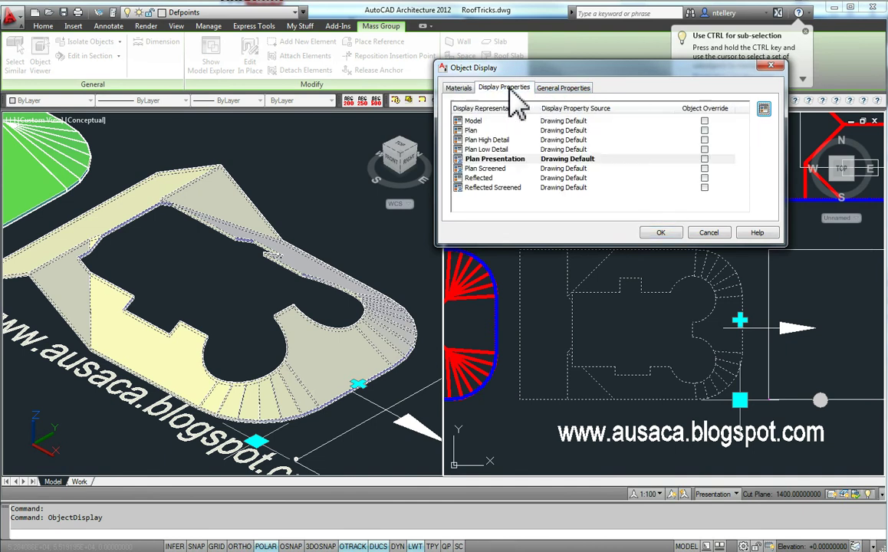
{"action": "left_click", "coordinate": [703, 160]}
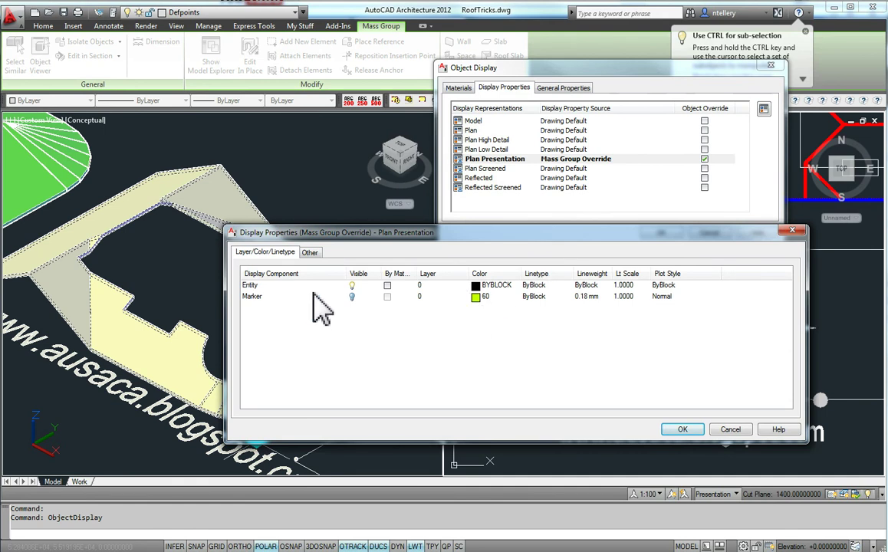
{"action": "key", "text": "Escape"}
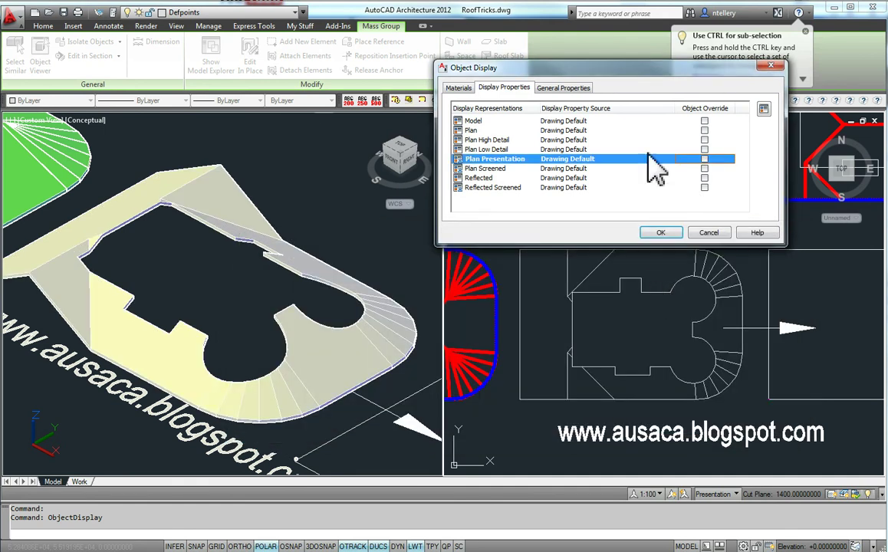
Leave the Object Display settings, select the cut-out roof's mass group and examine it in plan alongside the neighbouring roof outlines
{"action": "left_click", "coordinate": [705, 160]}
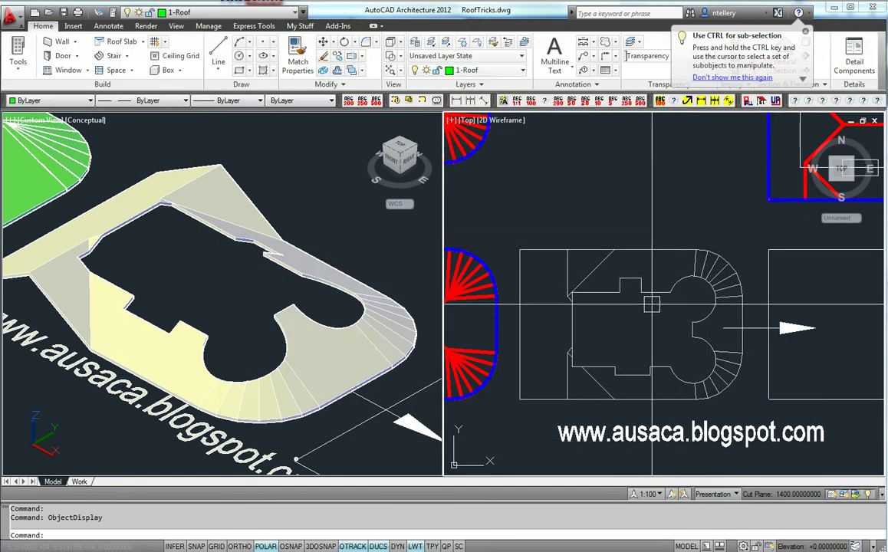
{"action": "left_click", "coordinate": [638, 286]}
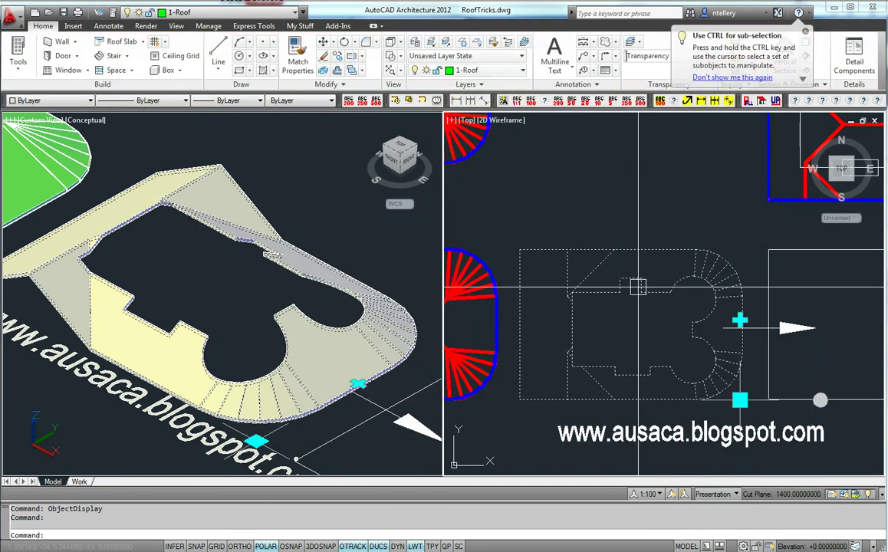
{"action": "scroll", "coordinate": [638, 287], "scroll_direction": "down", "scroll_amount": 3}
{"action": "middle_click_drag", "start_coordinate": [668, 291], "coordinate": [613, 319]}
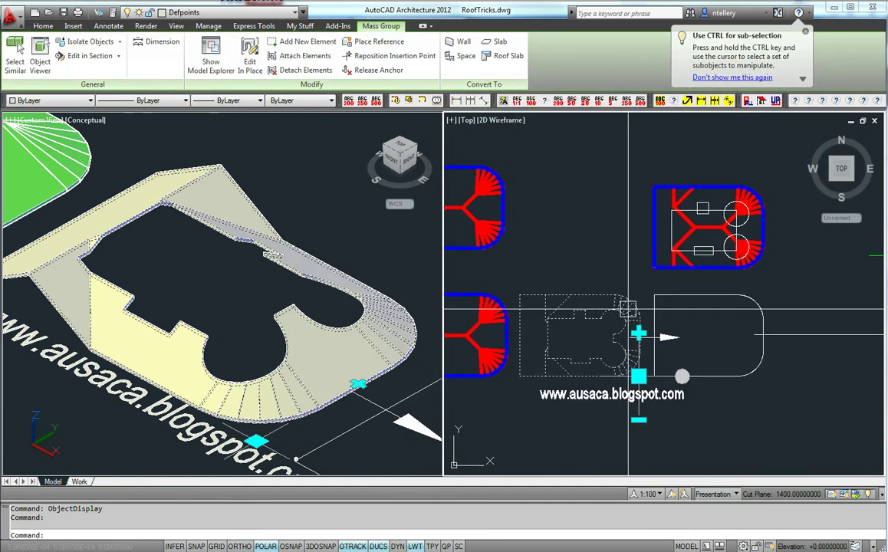
{"action": "scroll", "coordinate": [640, 314], "scroll_direction": "down", "scroll_amount": 3}
{"action": "scroll", "coordinate": [767, 329], "scroll_direction": "up", "scroll_amount": 3}
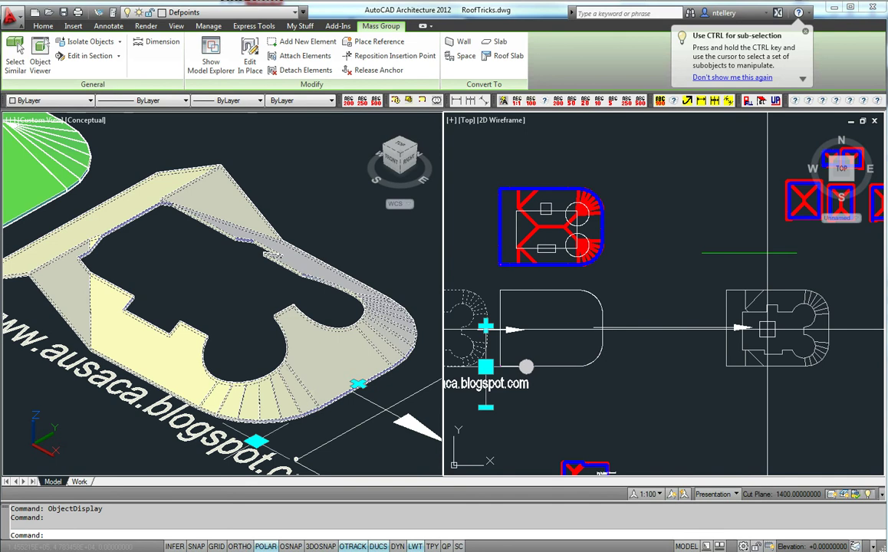
Clear the mass group selection and examine the cut-out roof in the 3D view, both among the surrounding roofs and close up
{"action": "middle_click_drag", "start_coordinate": [310, 342], "coordinate": [338, 371]}
{"action": "scroll", "coordinate": [323, 362], "scroll_direction": "down", "scroll_amount": 3}
{"action": "key", "text": "Escape"}
{"action": "scroll", "coordinate": [344, 366], "scroll_direction": "down", "scroll_amount": 3}
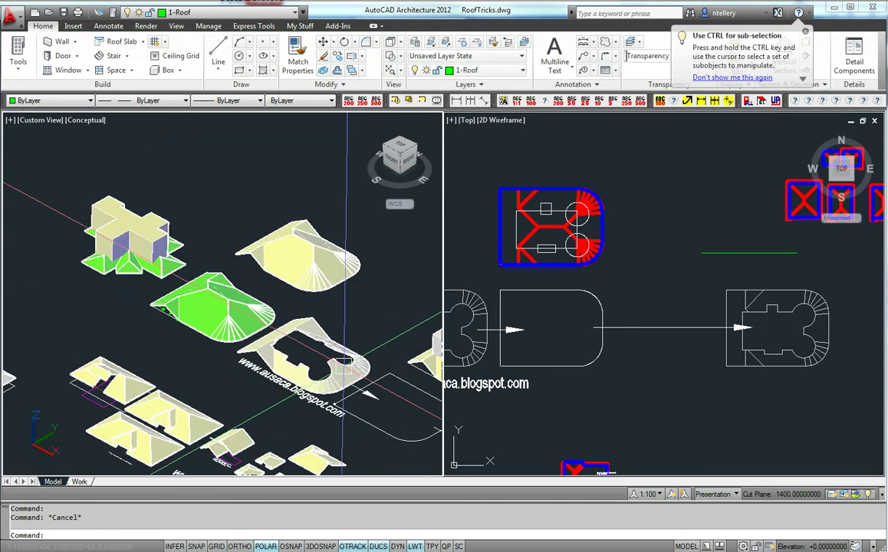
{"action": "scroll", "coordinate": [322, 372], "scroll_direction": "up", "scroll_amount": 3}
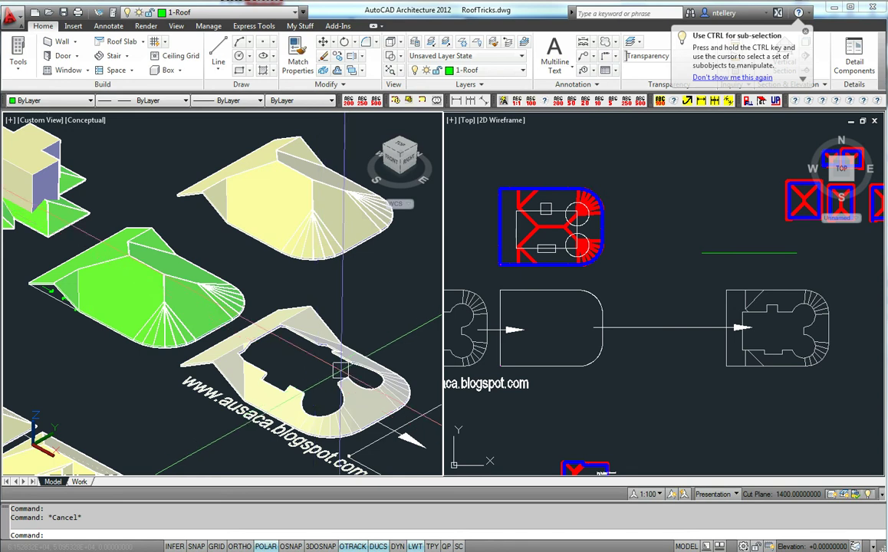
{"action": "middle_click_drag", "start_coordinate": [340, 368], "coordinate": [340, 343]}
{"action": "left_click", "coordinate": [340, 342]}
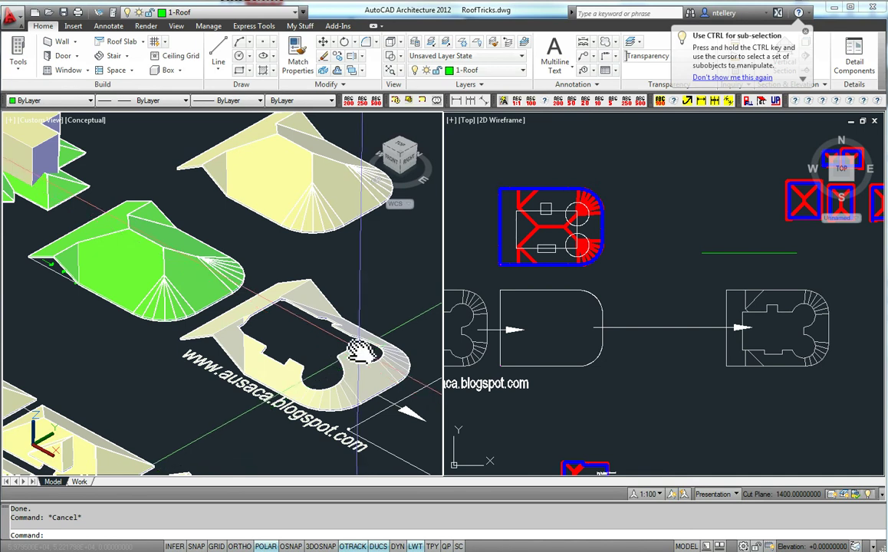
{"action": "scroll", "coordinate": [353, 355], "scroll_direction": "up", "scroll_amount": 3}
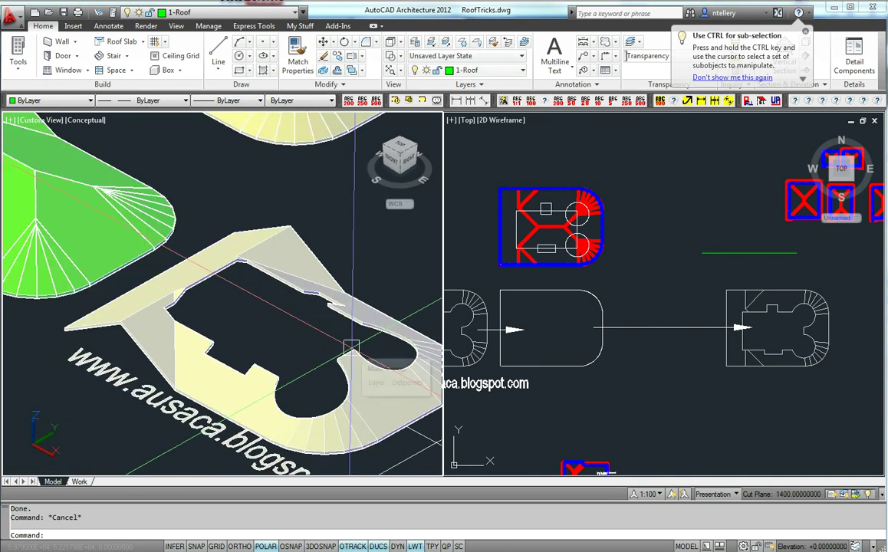